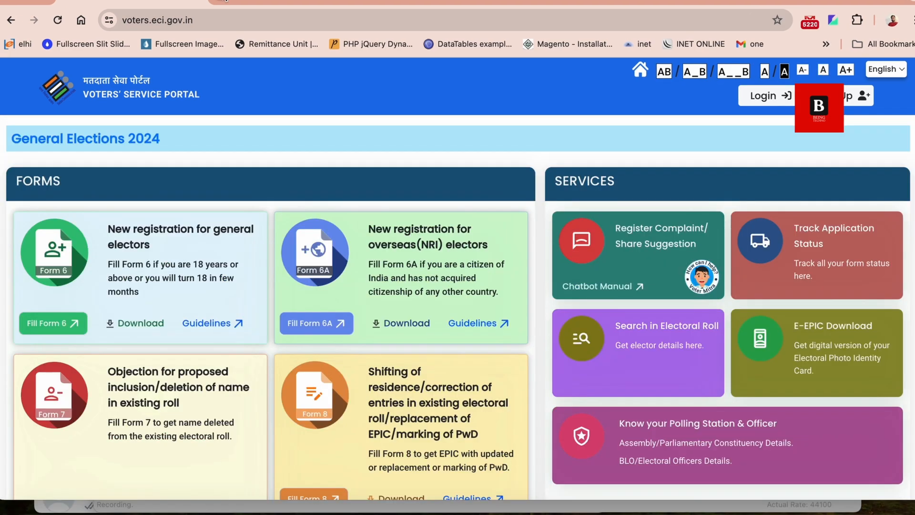
Load voters.eci.gov.in in a new browser tab
key(super+t)
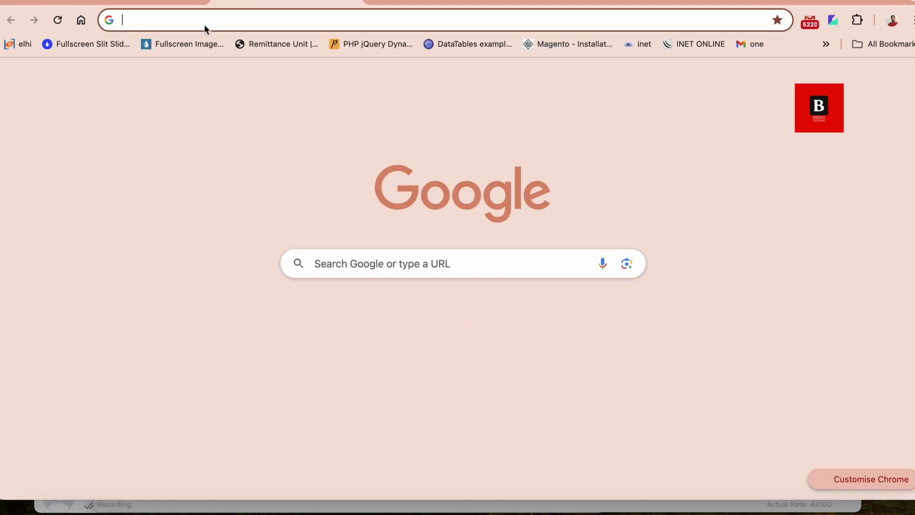
click(205, 19)
text(voter)
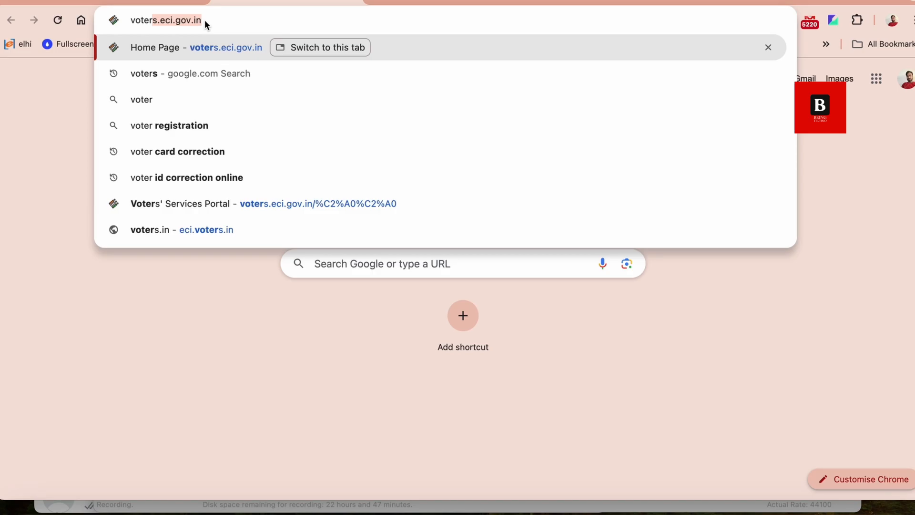
key(Return)
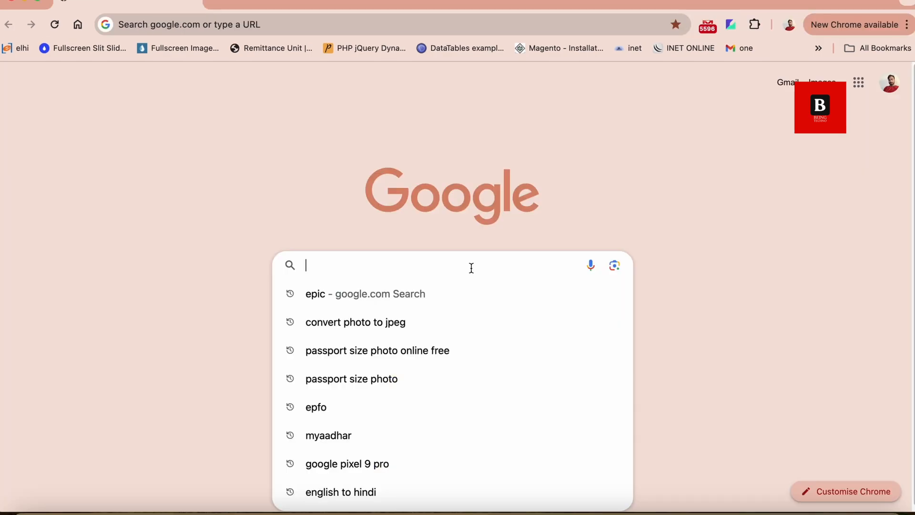
Search for voter id card and follow the voters.eci.gov.in result back to the portal
text(vote)
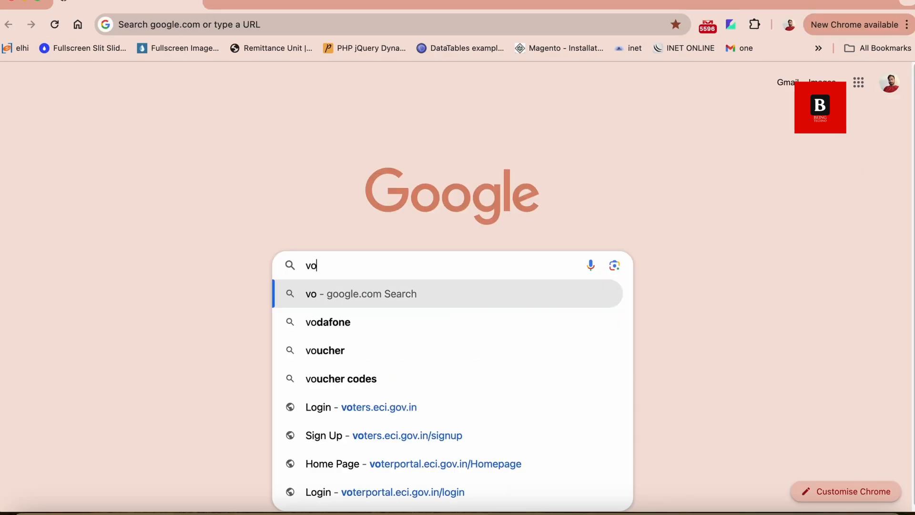
text(r id card)
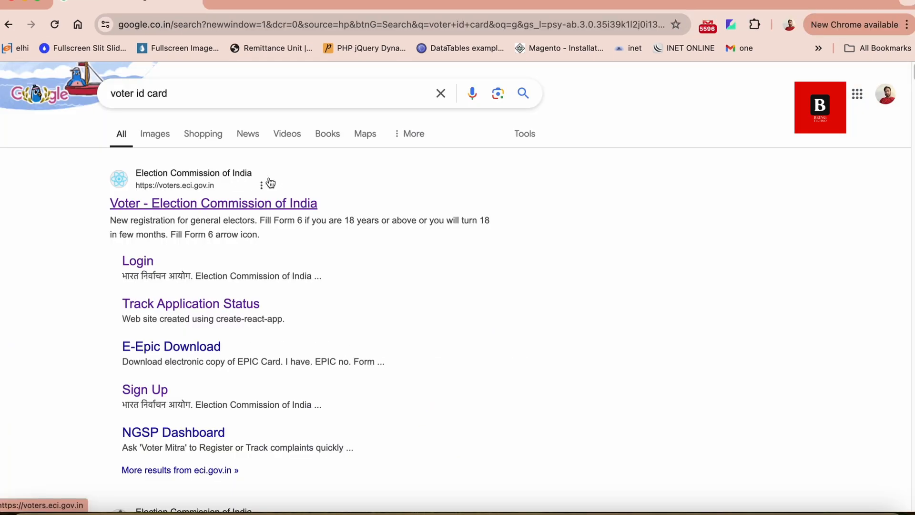
click(192, 205)
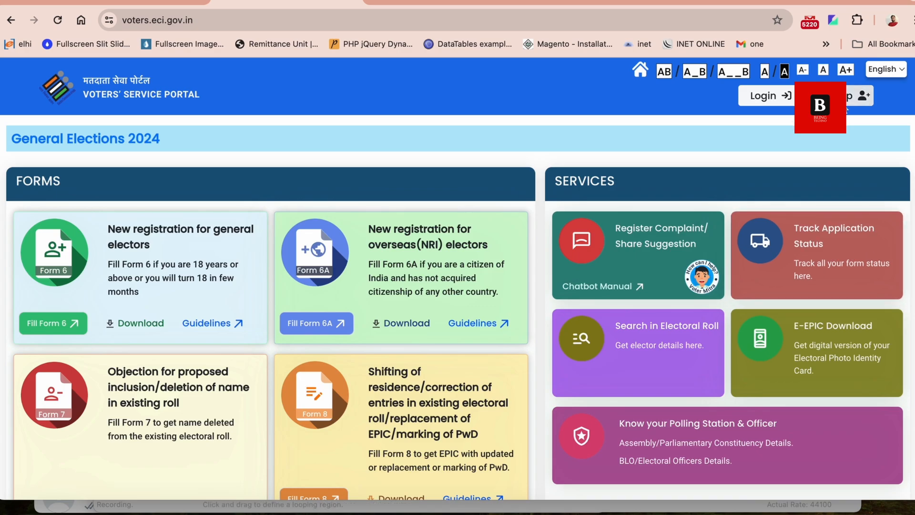
Open the Sign-Up form for a new elector account and begin entering account details
click(847, 101)
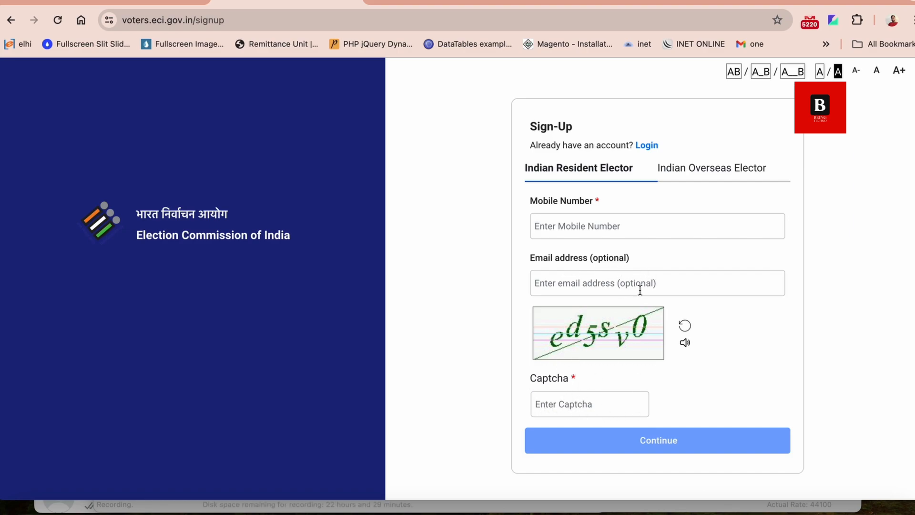
click(615, 226)
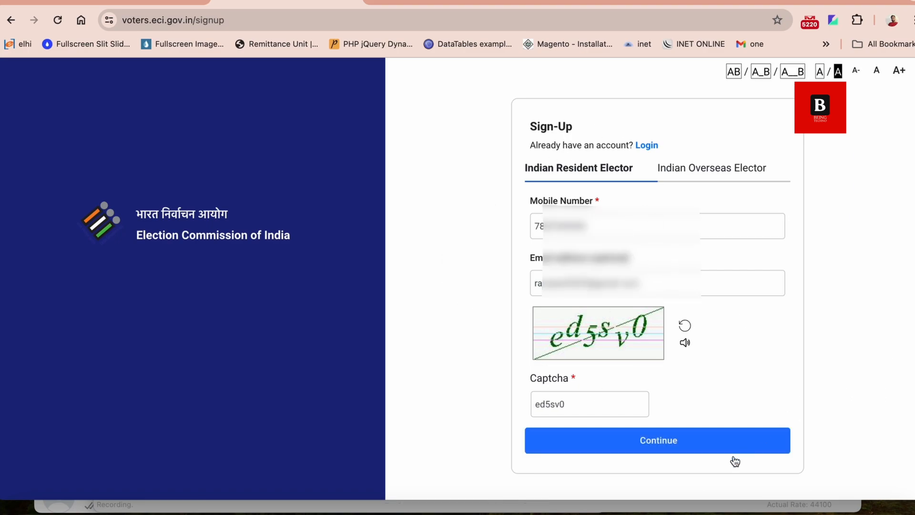
click(658, 440)
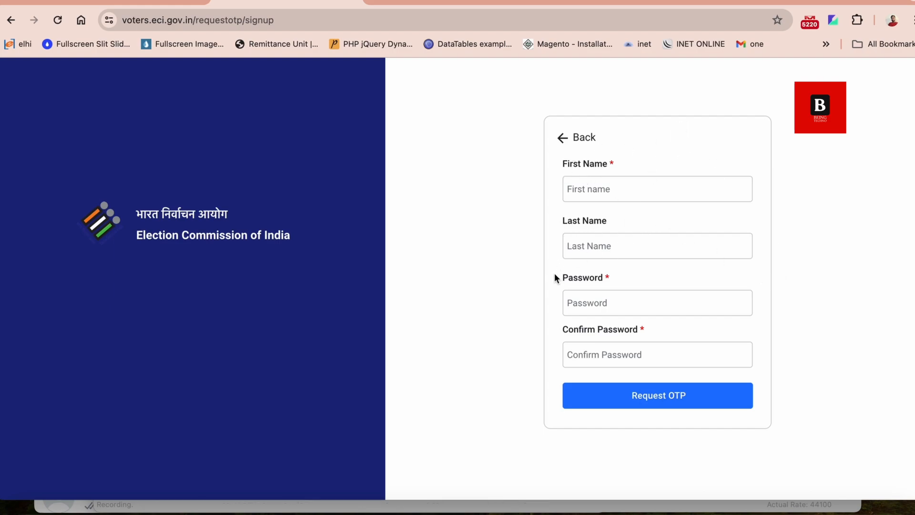
click(613, 190)
text(Sh)
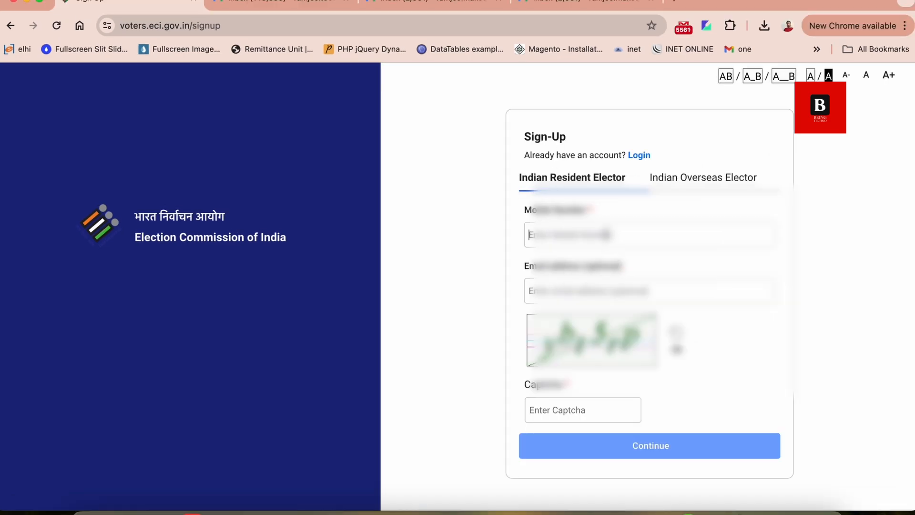
Enter the applicant's mobile number and captcha, re-entering the rejected captcha, and continue
click(607, 234)
text(79)
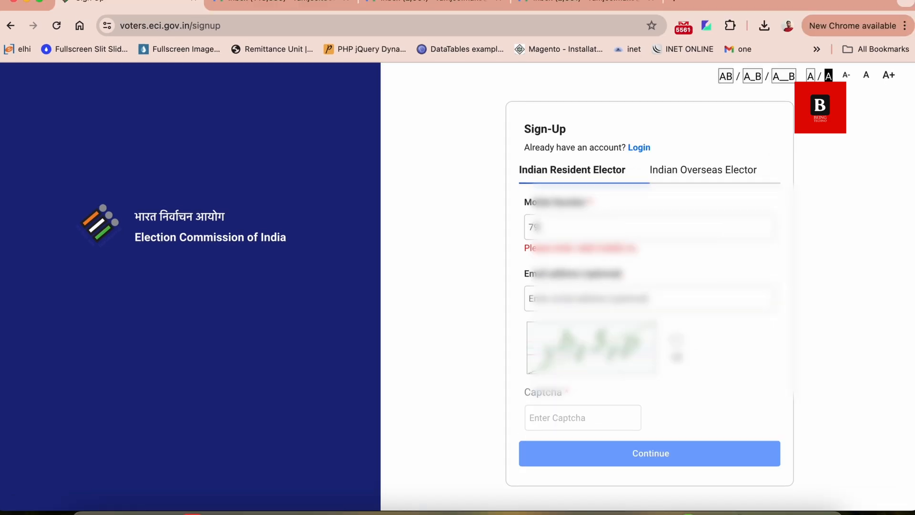
text(********)
click(629, 291)
click(568, 411)
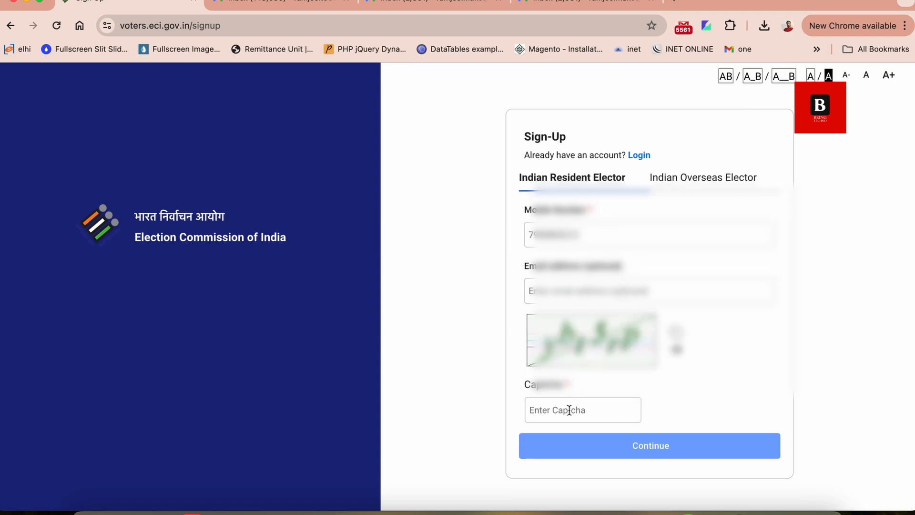
text(yb)
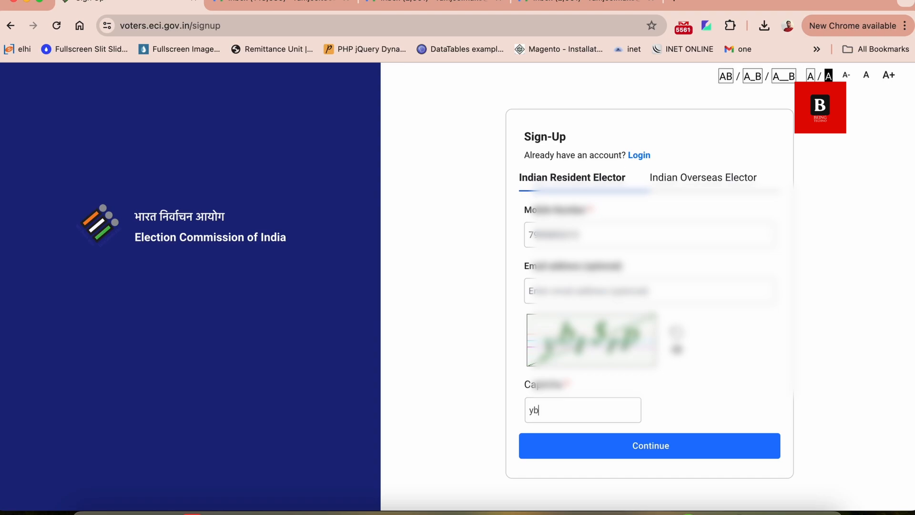
text(t5)
text(r)
text(q)
click(661, 456)
click(567, 413)
text(ybt5rp)
click(661, 448)
Fill in the applicant's first name, last name and account password
click(599, 199)
key(Tab)
key(Tab)
text(•)
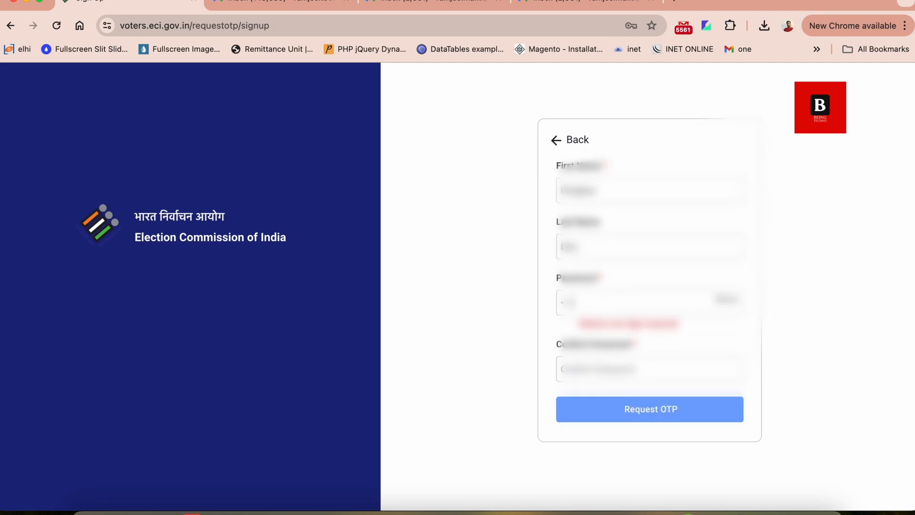
text(•••)
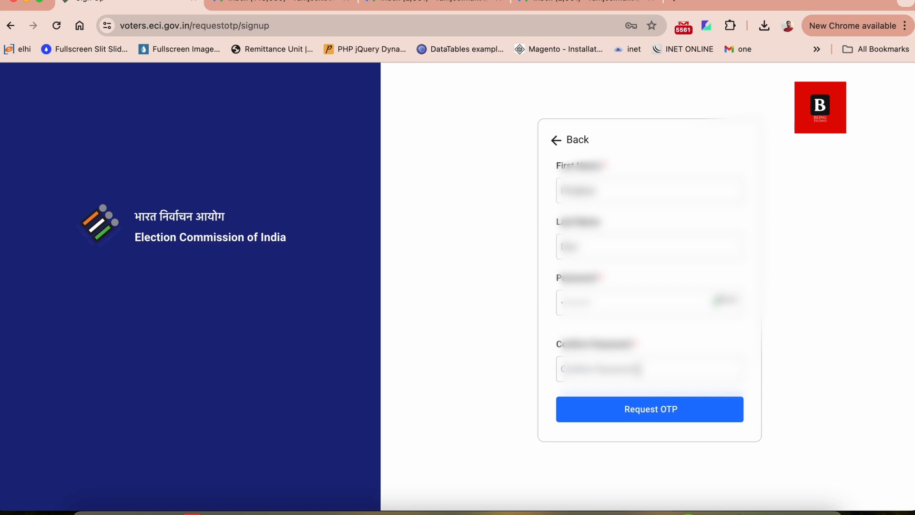
text(•)
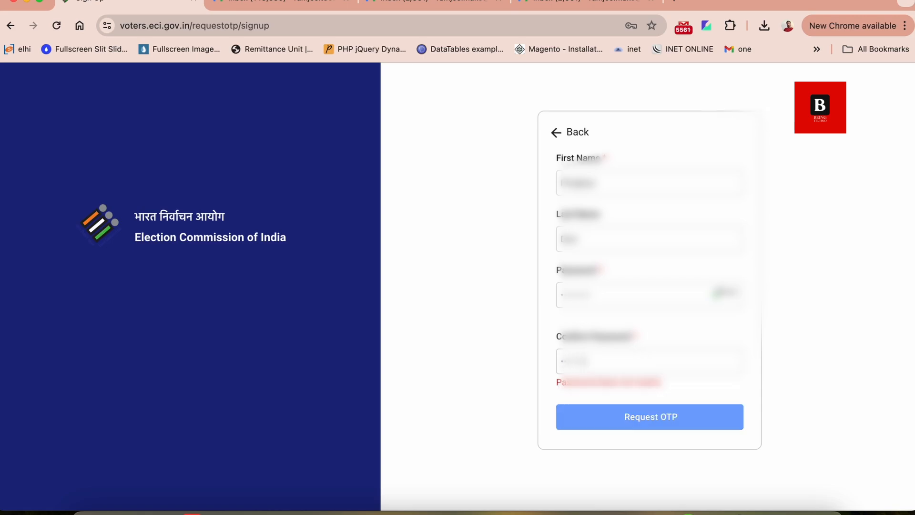
text(••)
Request and verify the sign-up OTP, then proceed to the Login page
click(642, 409)
click(581, 290)
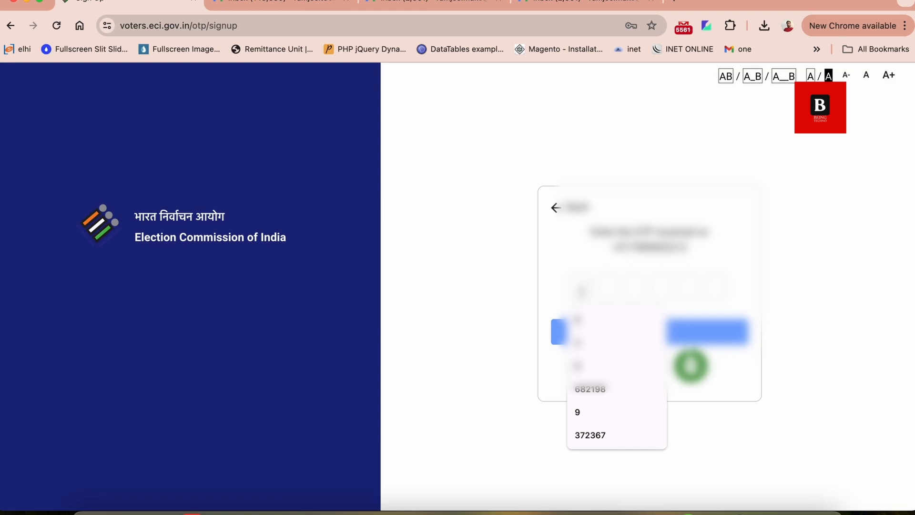
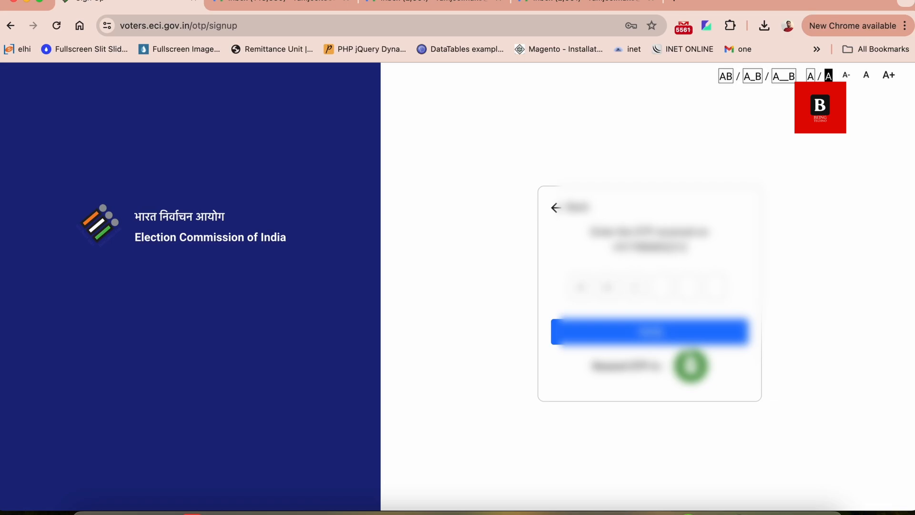
click(655, 337)
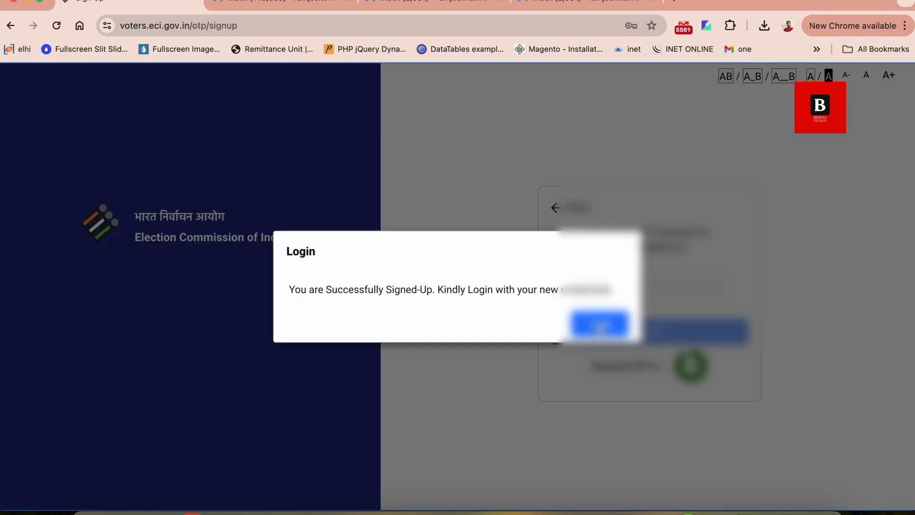
click(599, 326)
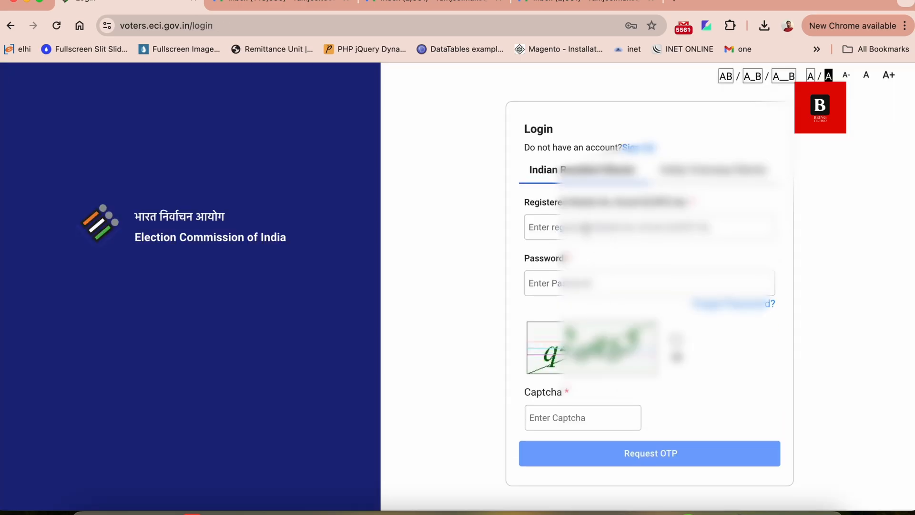
Log in with the registered mobile number, password and captcha, then enter the six-digit OTP
text(6)
key(BackSpace)
text(7985)
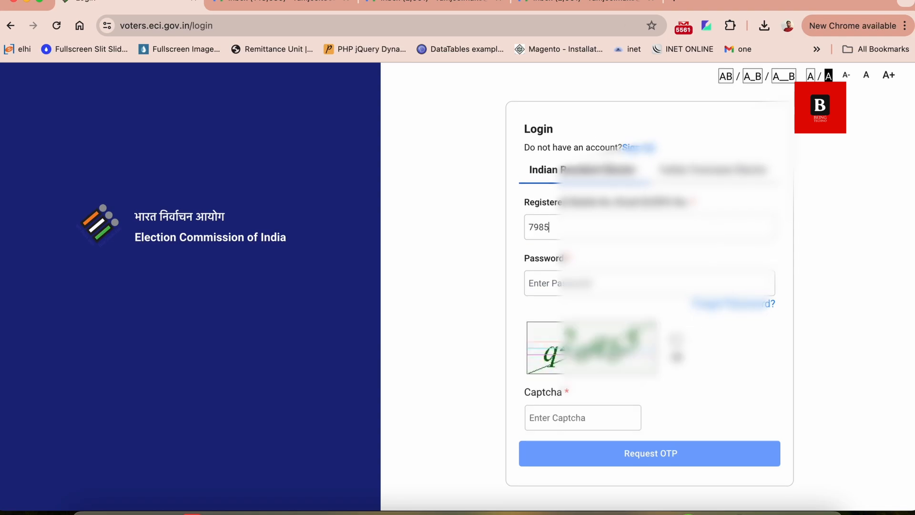
text(852)
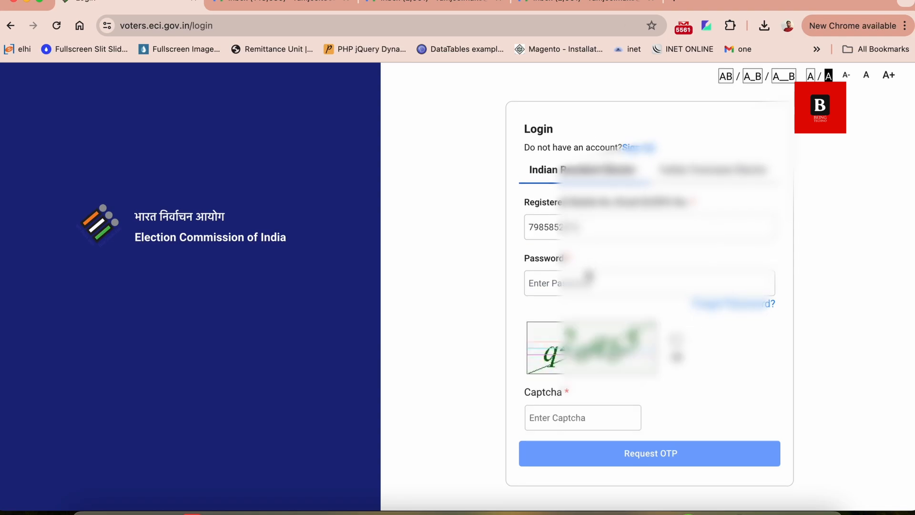
click(585, 277)
text(****)
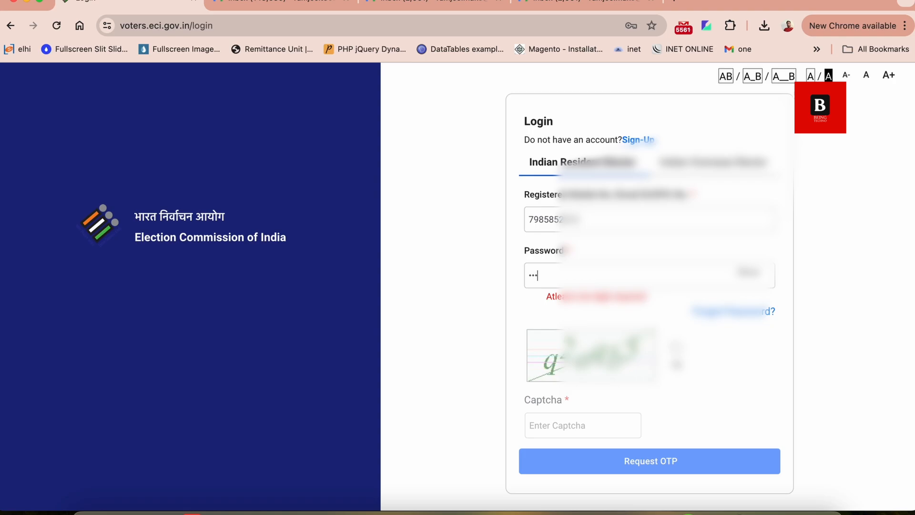
text(******)
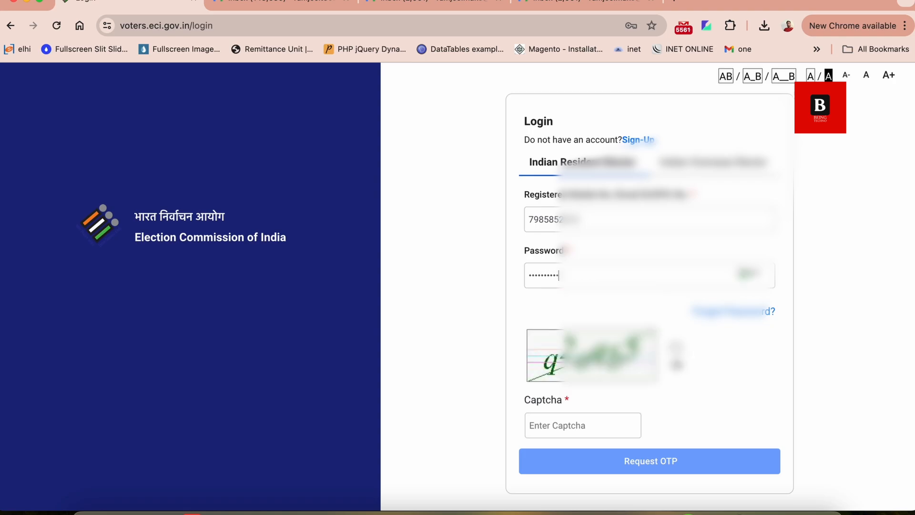
click(582, 427)
text(q2o)
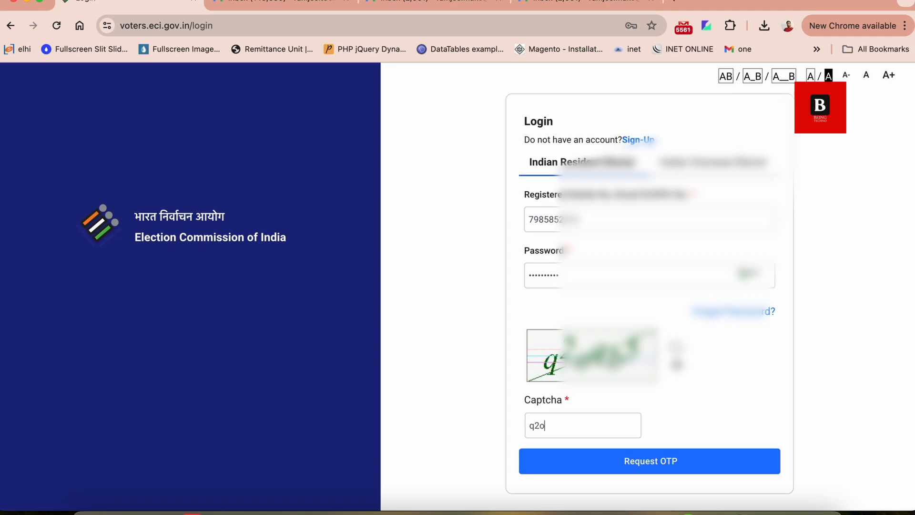
text(qb5)
click(638, 461)
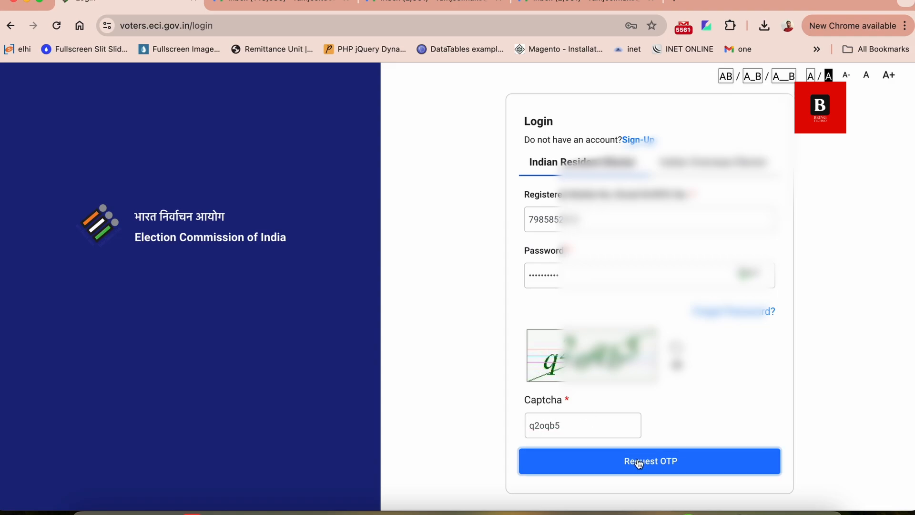
click(587, 291)
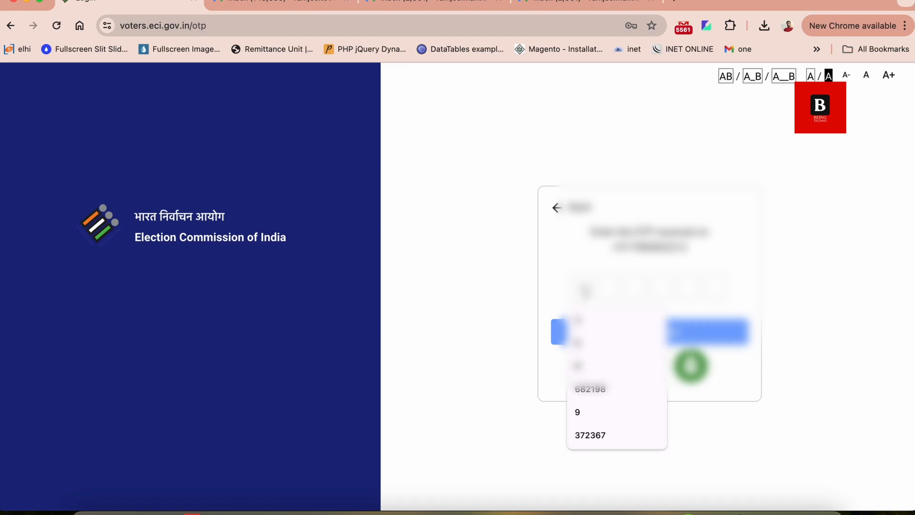
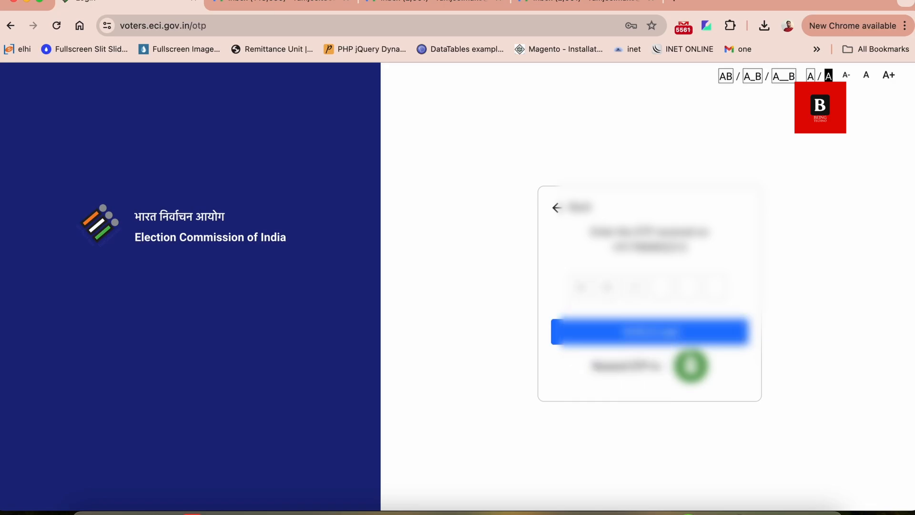
click(647, 338)
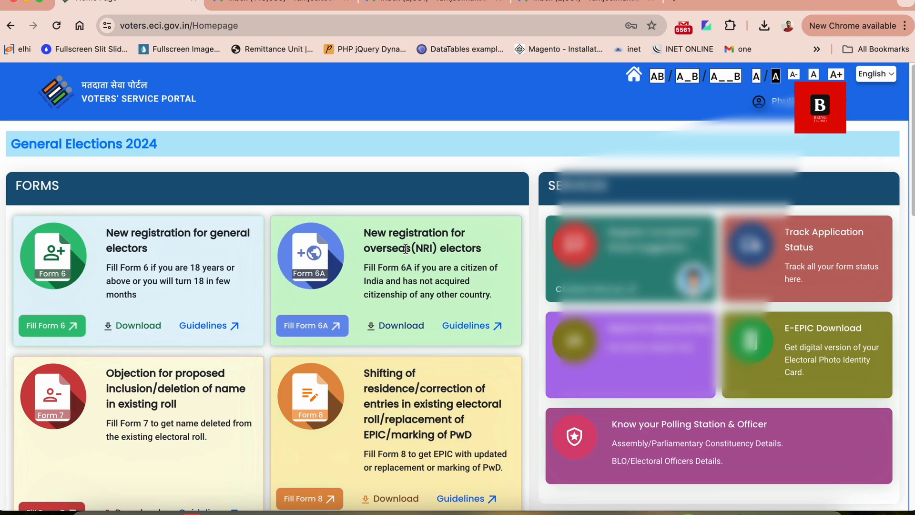
scroll(405, 248, down, 5)
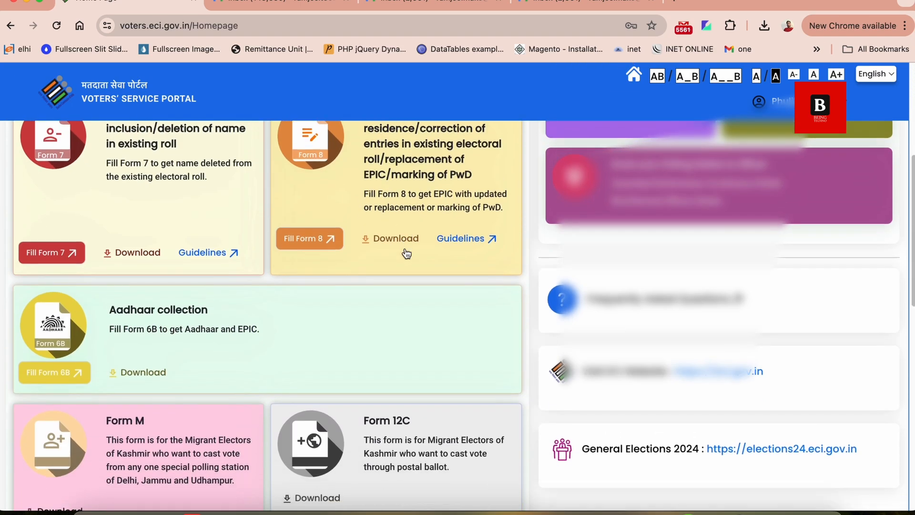
scroll(406, 253, down, 3)
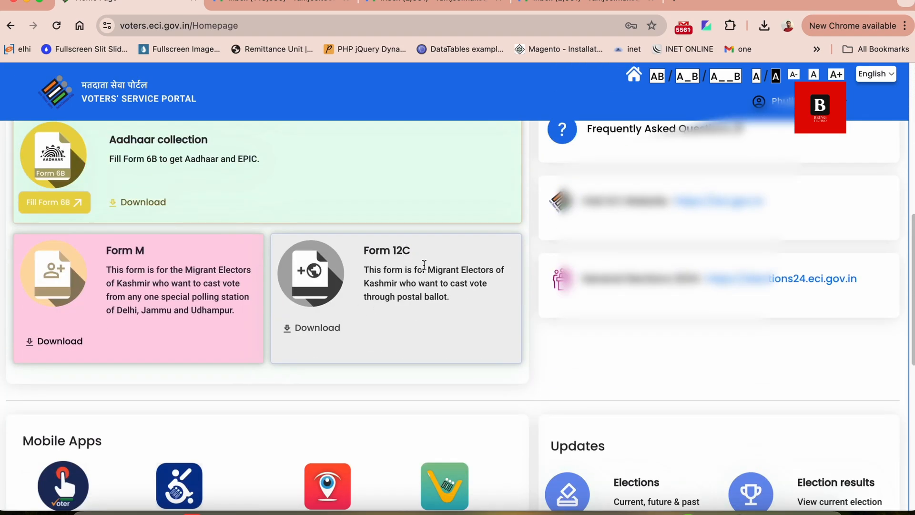
scroll(203, 279, up, 2)
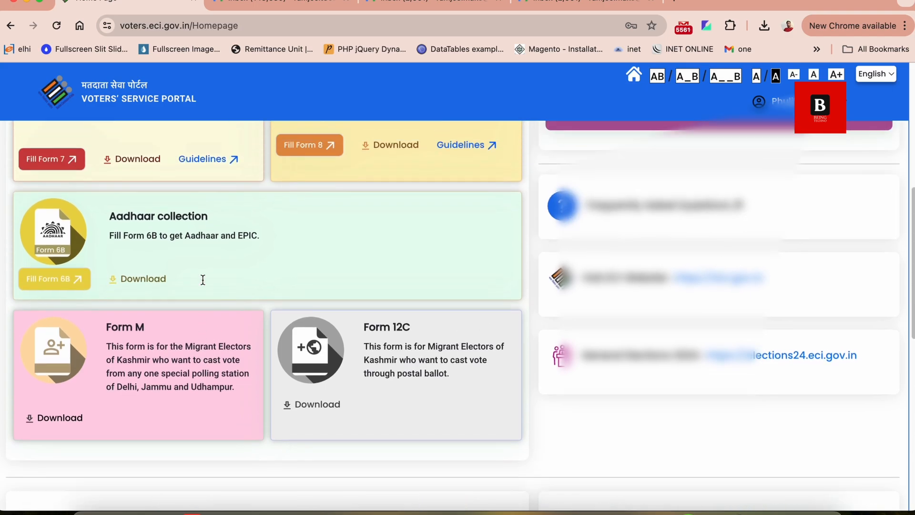
scroll(202, 279, up, 5)
scroll(201, 279, down, 1)
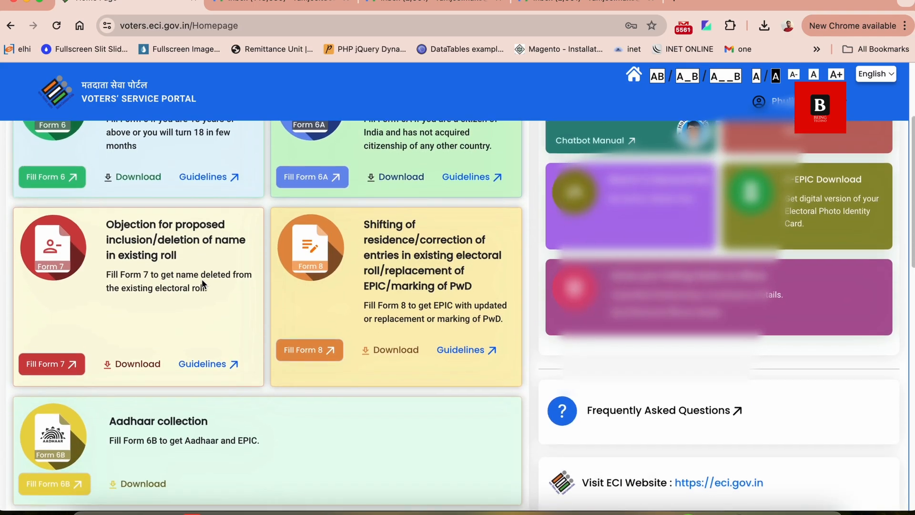
scroll(202, 279, up, 3)
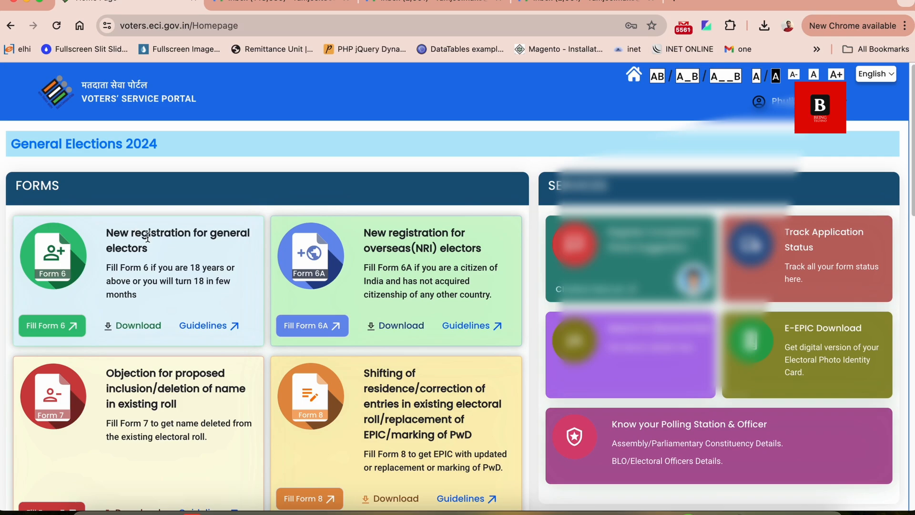
In Form 6 section A, choose Uttar Pradesh, Varanasi district and assembly constituency 388
click(57, 327)
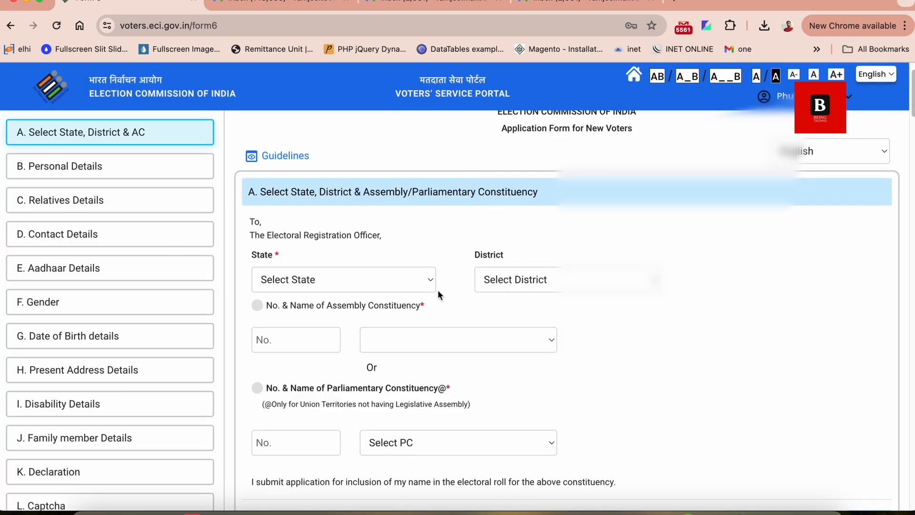
click(339, 282)
key(u)
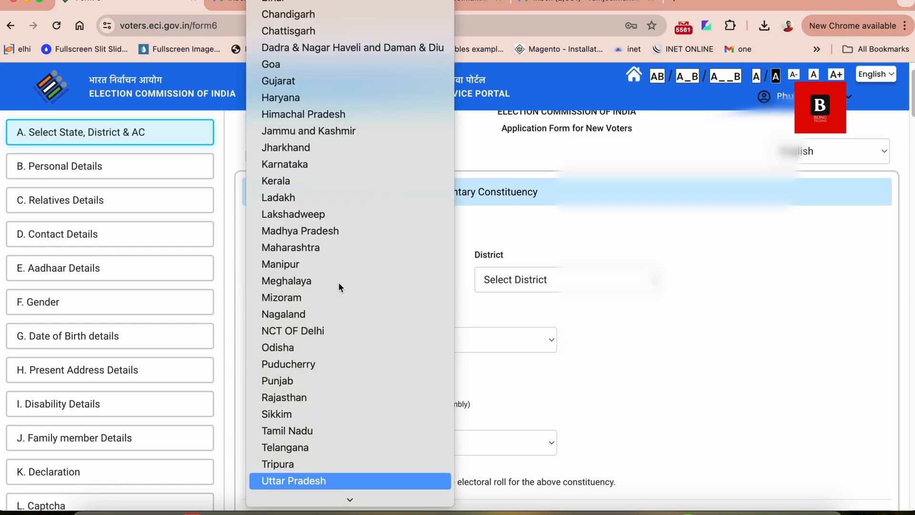
click(296, 482)
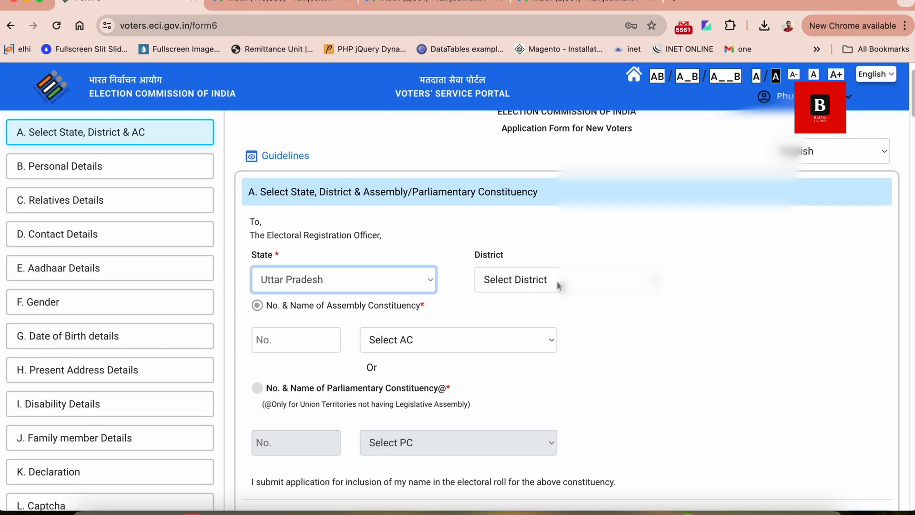
click(560, 286)
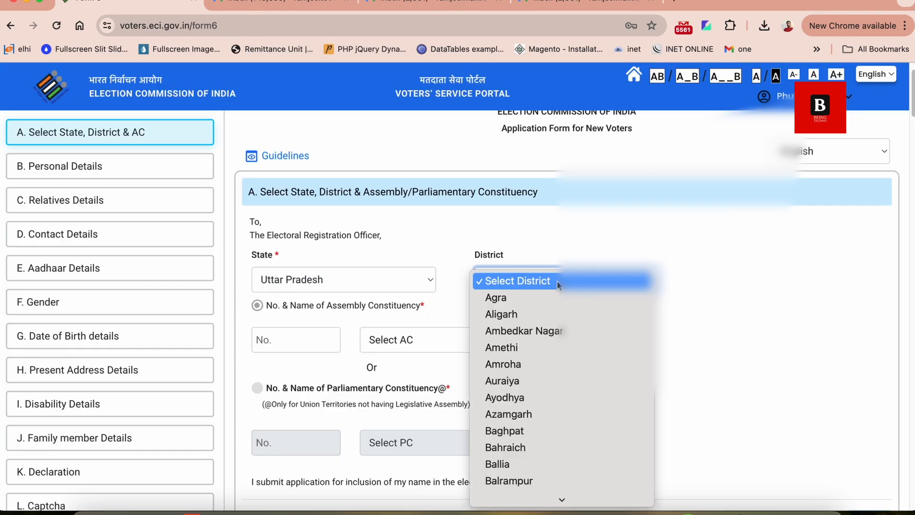
key(v)
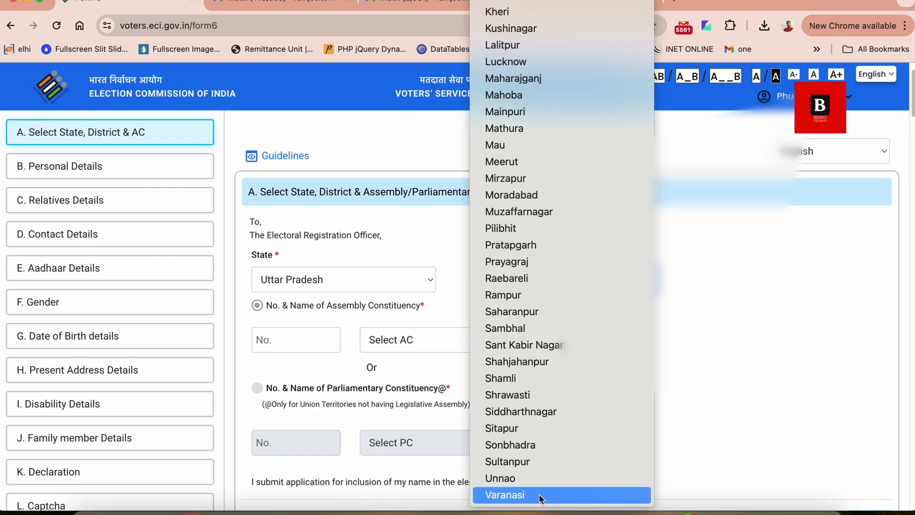
click(540, 494)
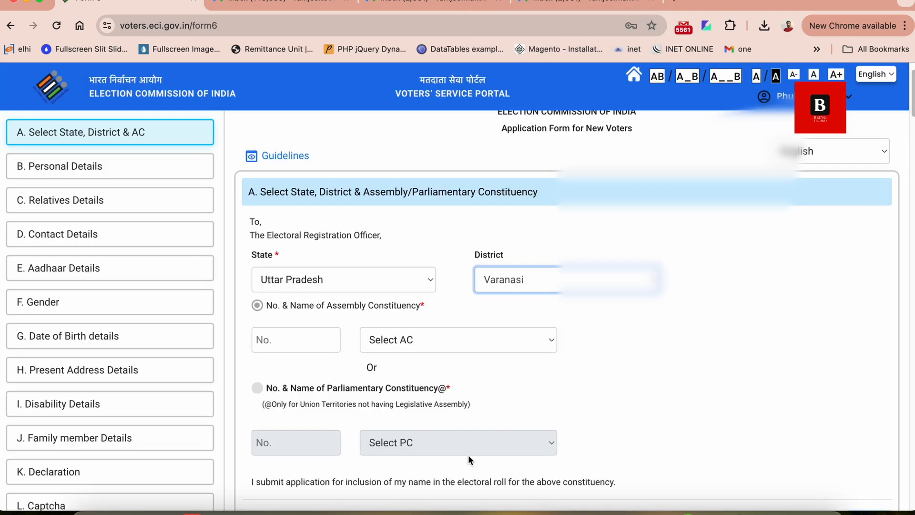
click(430, 340)
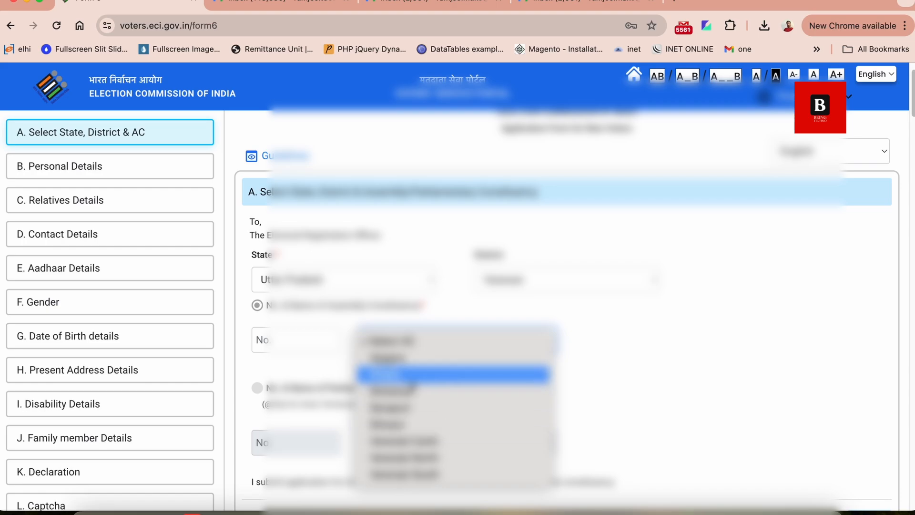
click(424, 459)
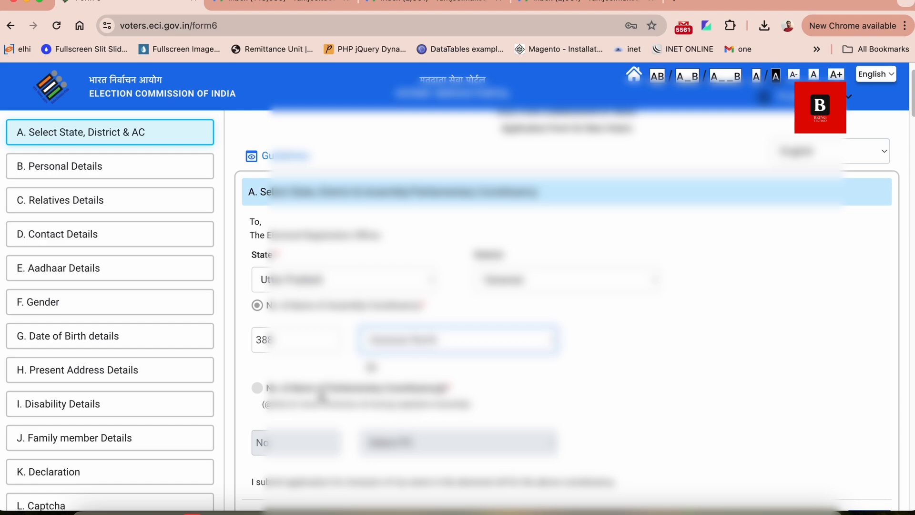
scroll(439, 381, down, 1)
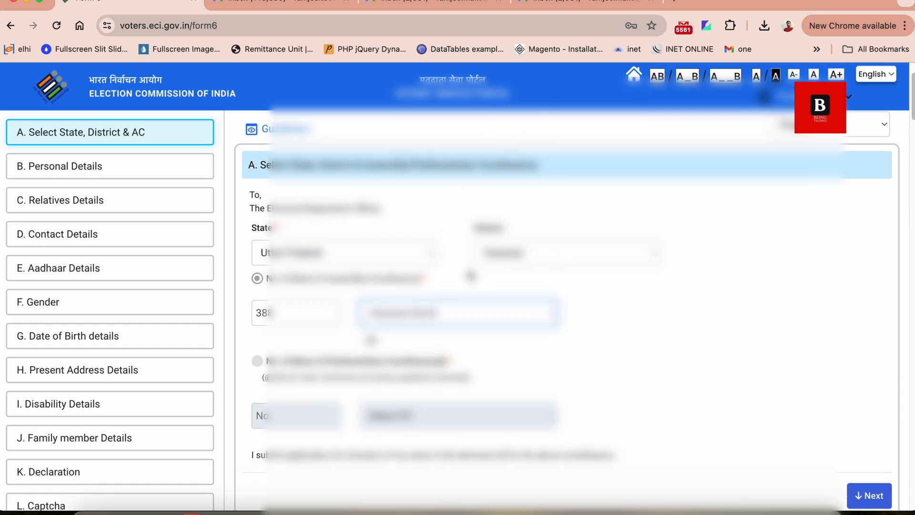
click(476, 419)
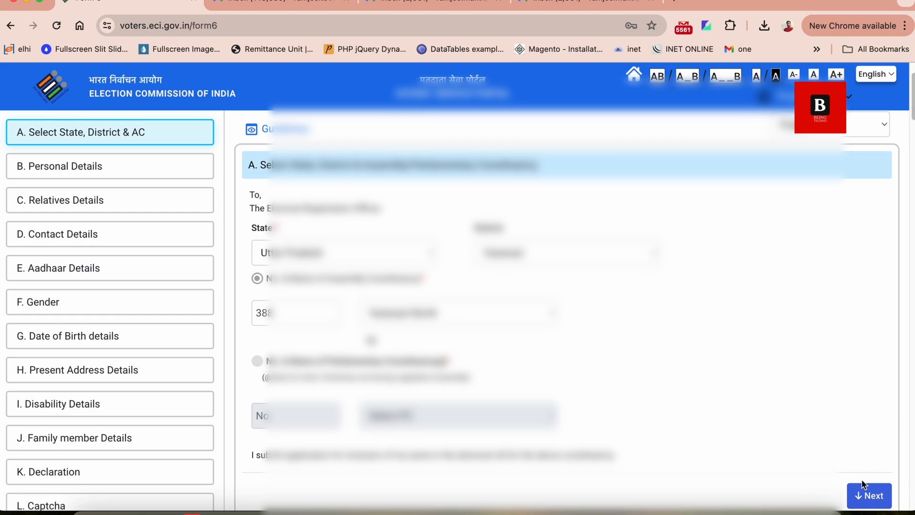
Enter the applicant's first name and surname in Personal Details, letting the Hindi versions auto-fill
click(877, 501)
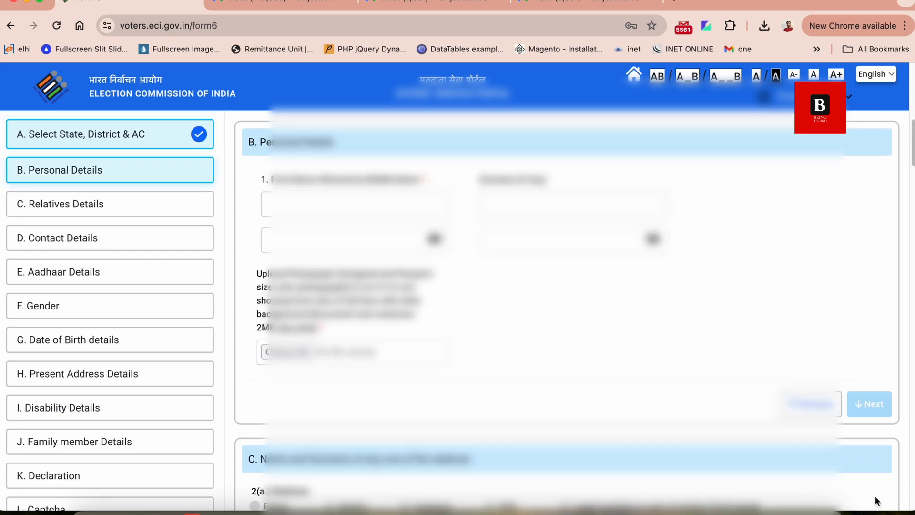
click(351, 208)
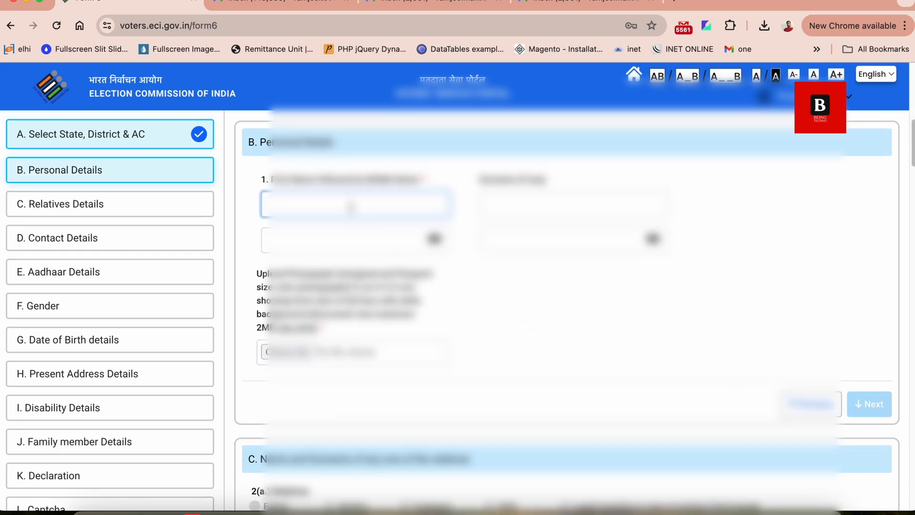
text(P)
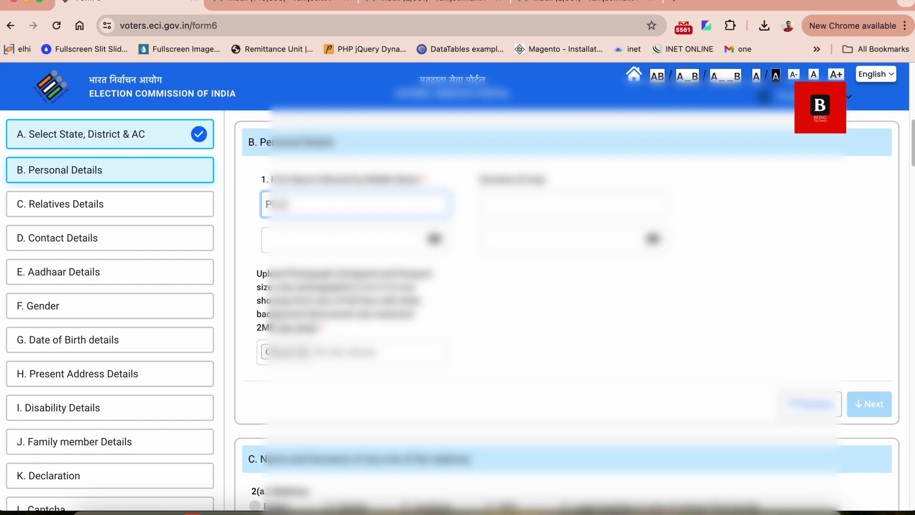
text(a)
click(268, 241)
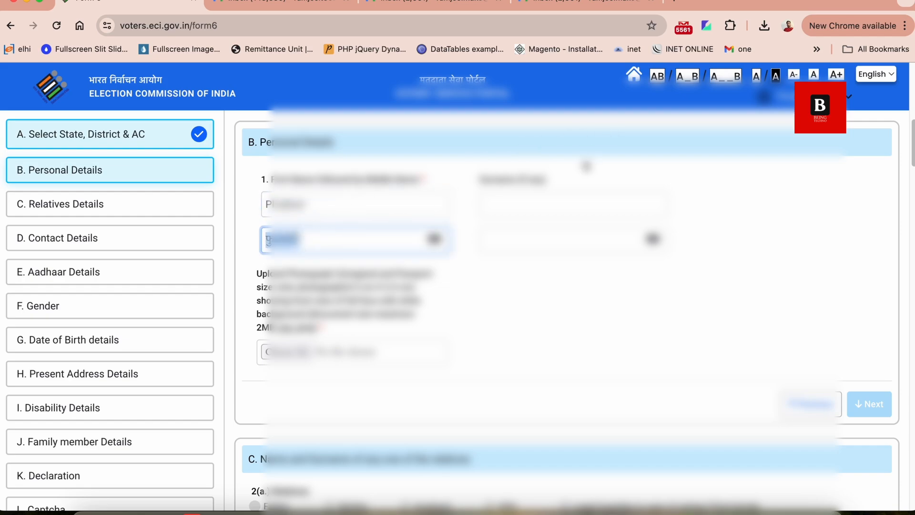
click(454, 171)
click(510, 202)
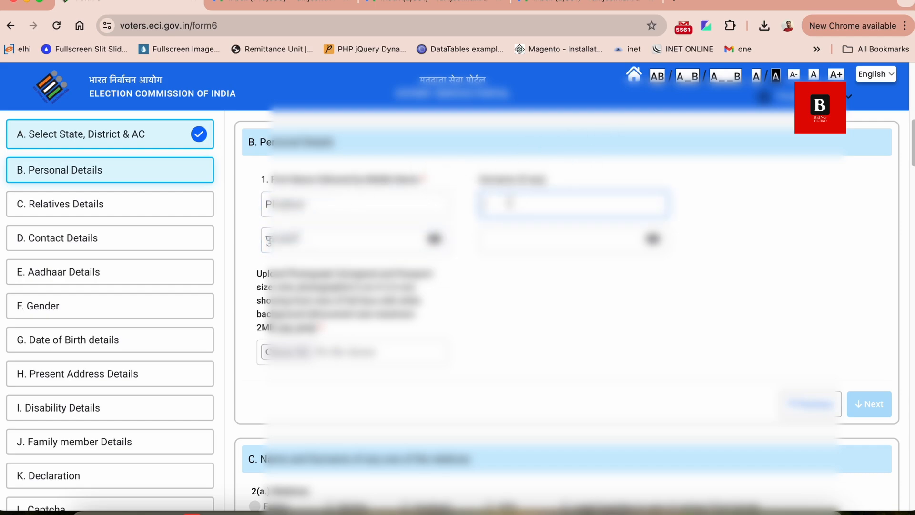
text(De)
key(Tab)
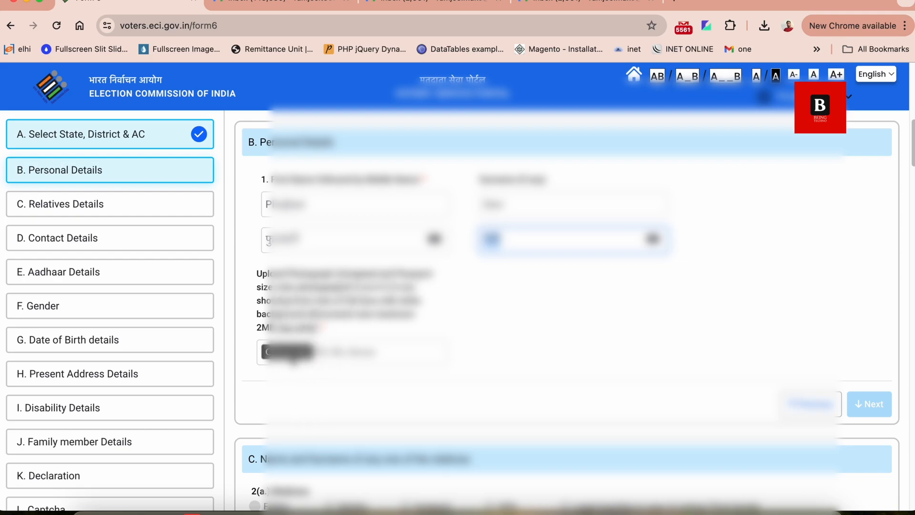
click(296, 353)
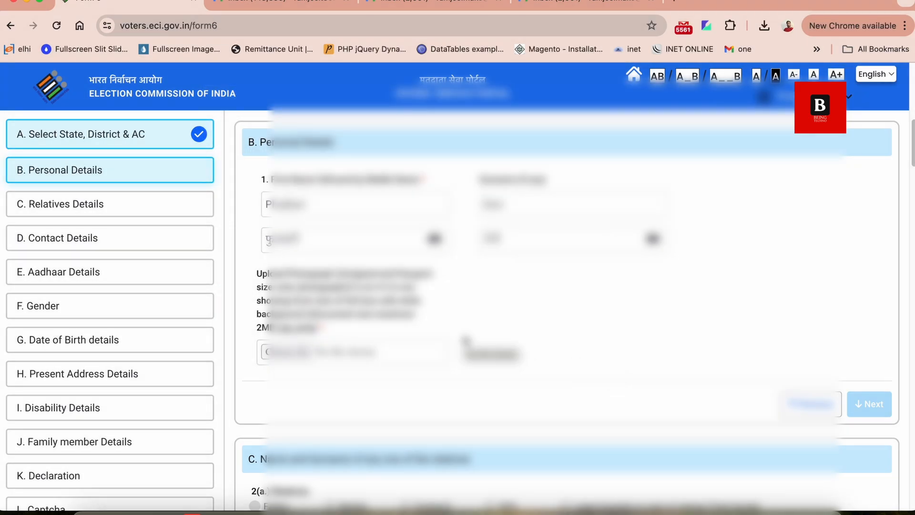
Upload the applicant's photo from Downloads, crop it, and accept the face-detected message
click(294, 353)
click(385, 216)
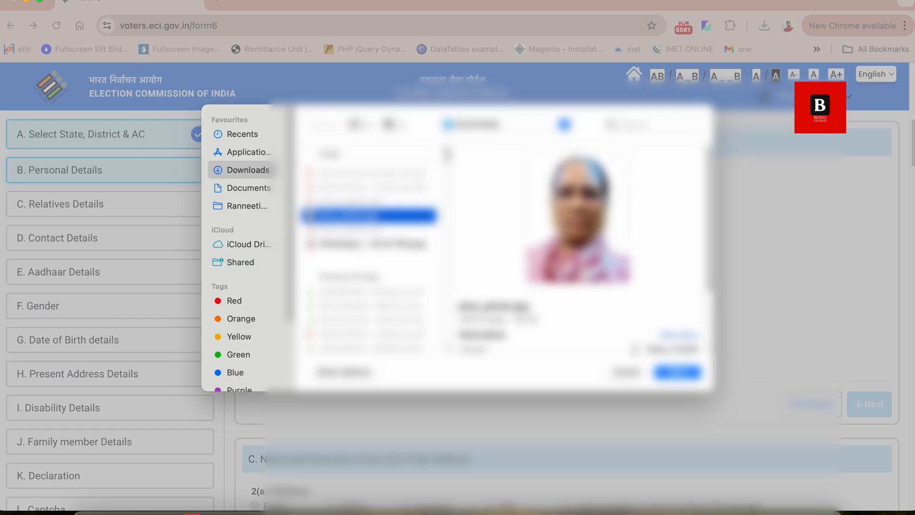
click(680, 373)
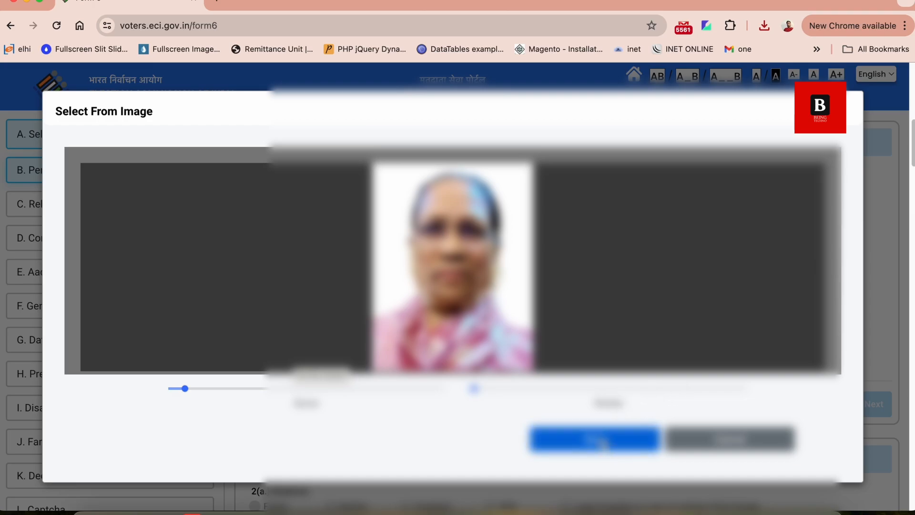
click(603, 443)
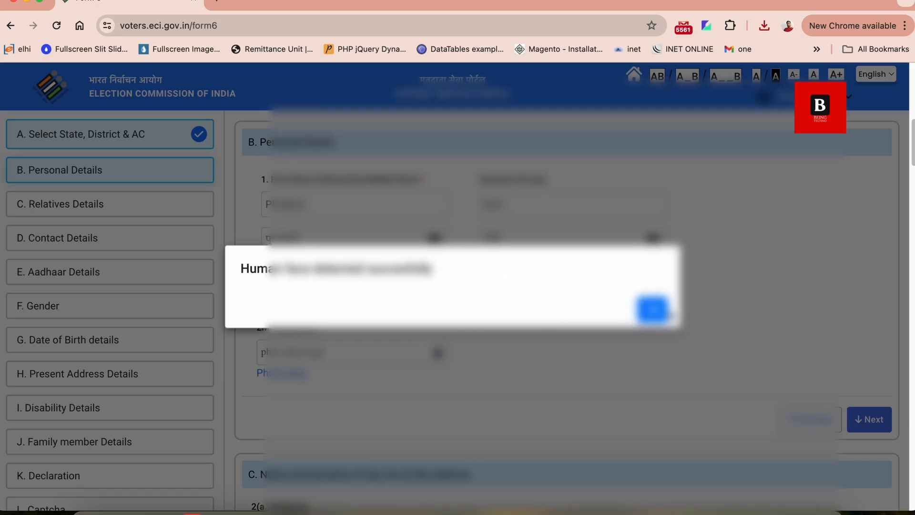
click(652, 310)
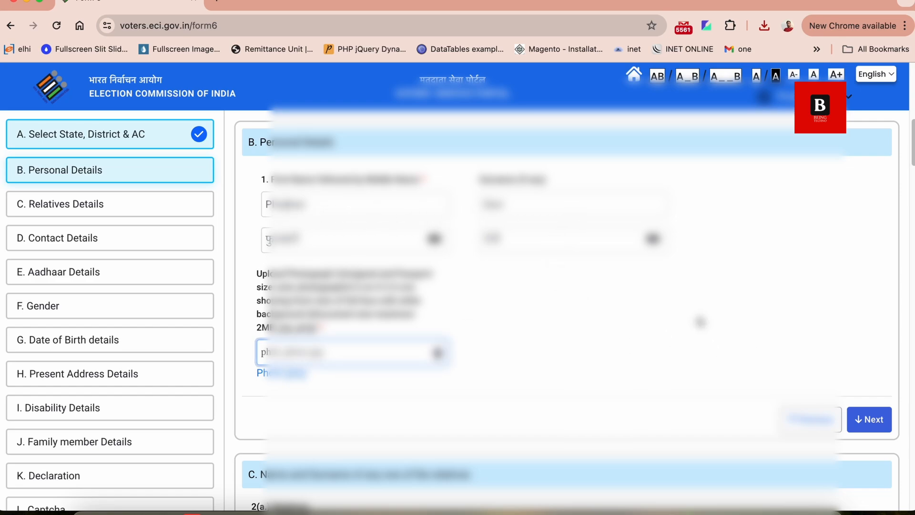
Save Personal Details, then enter the relative's relation, name and surname with Hindi transliteration
click(875, 421)
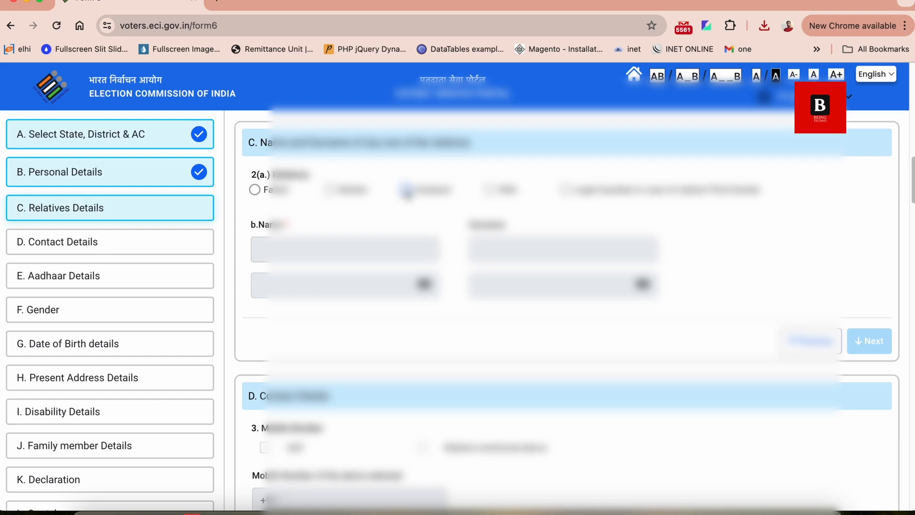
click(407, 191)
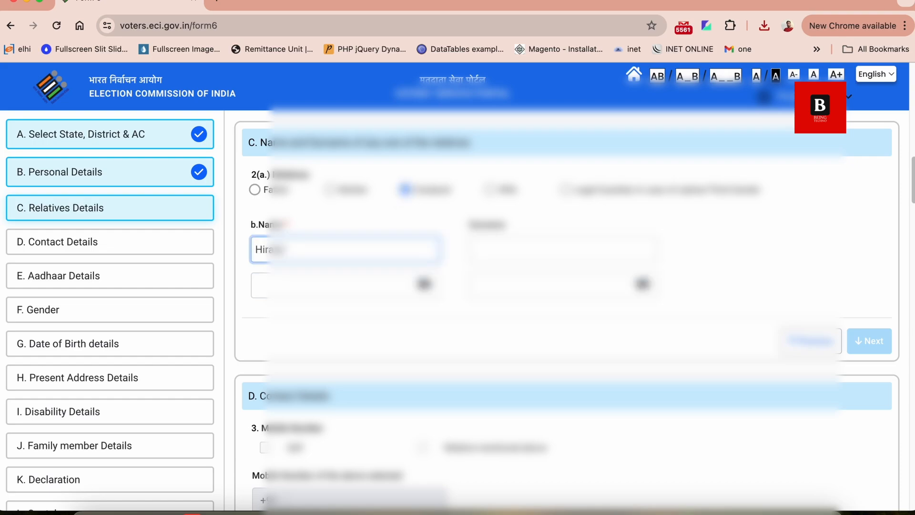
key(Tab)
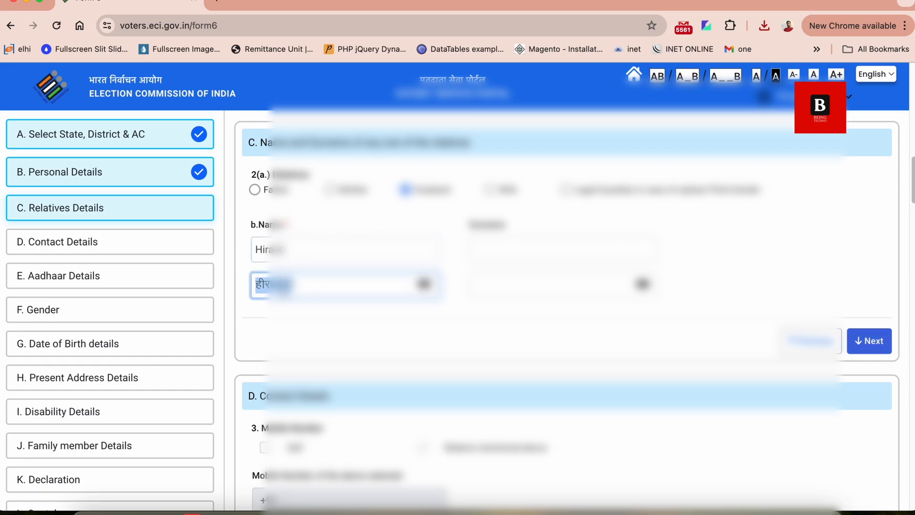
click(442, 225)
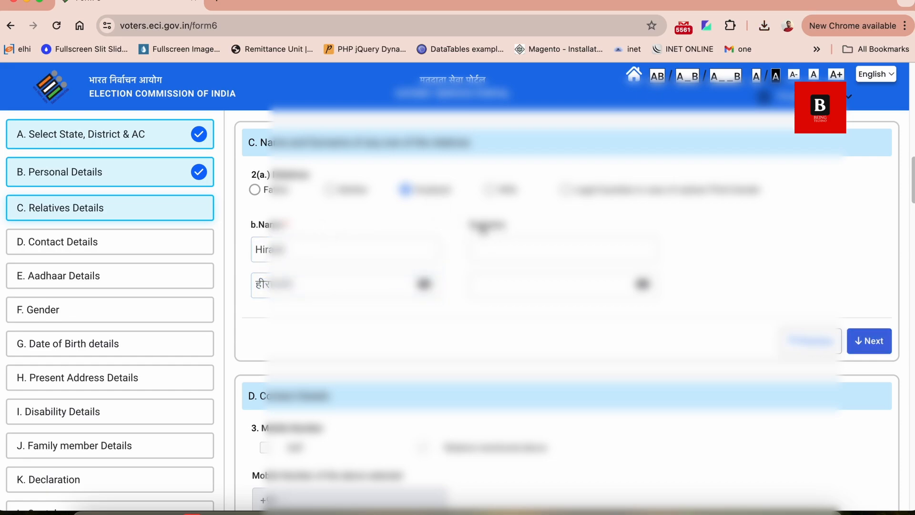
click(499, 250)
text(Singh)
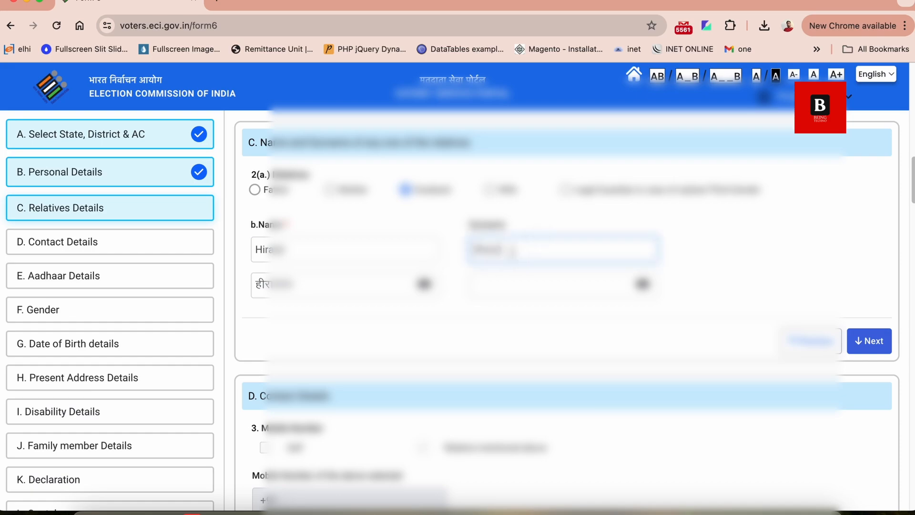
click(498, 288)
click(476, 320)
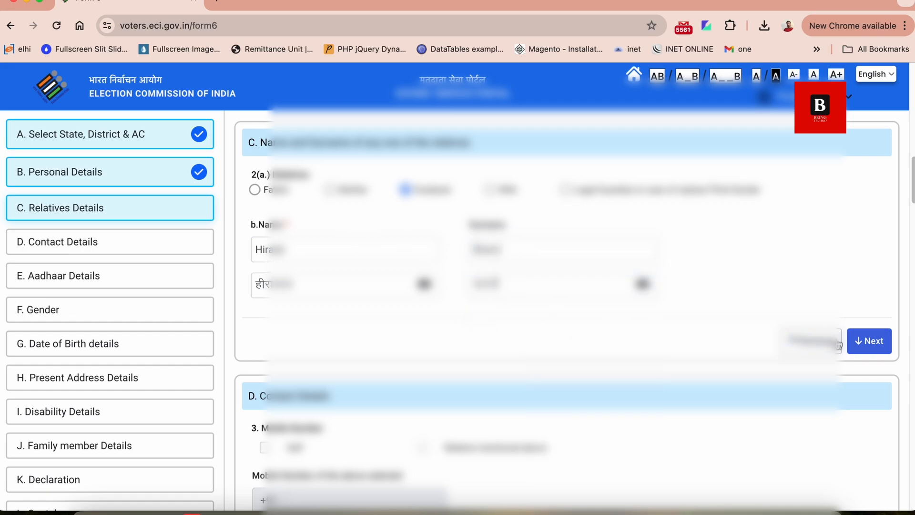
Complete Relatives Details and enter the applicant's mobile number in Contact Details
click(873, 341)
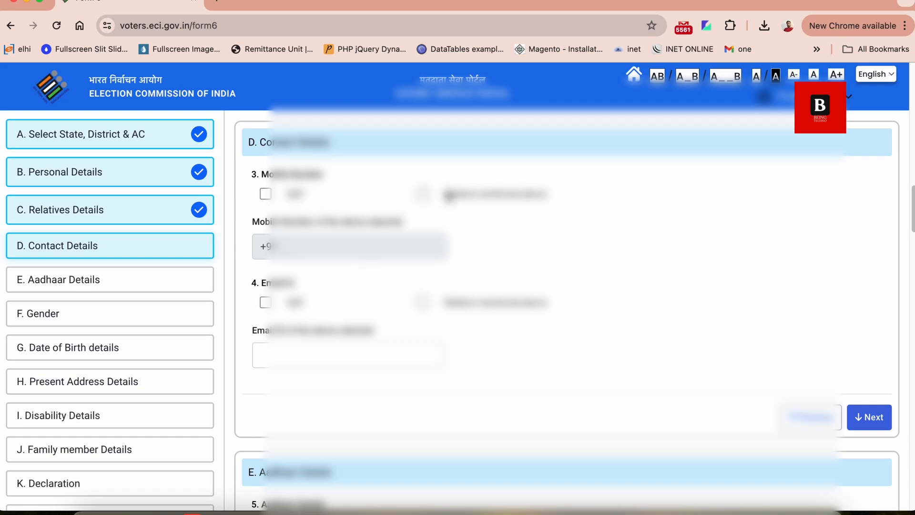
click(266, 194)
click(328, 247)
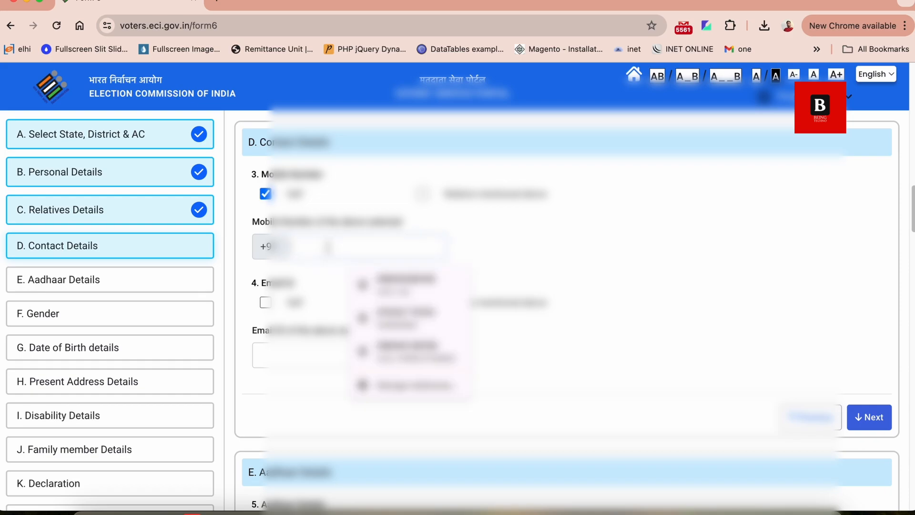
click(370, 207)
click(322, 247)
text(8)
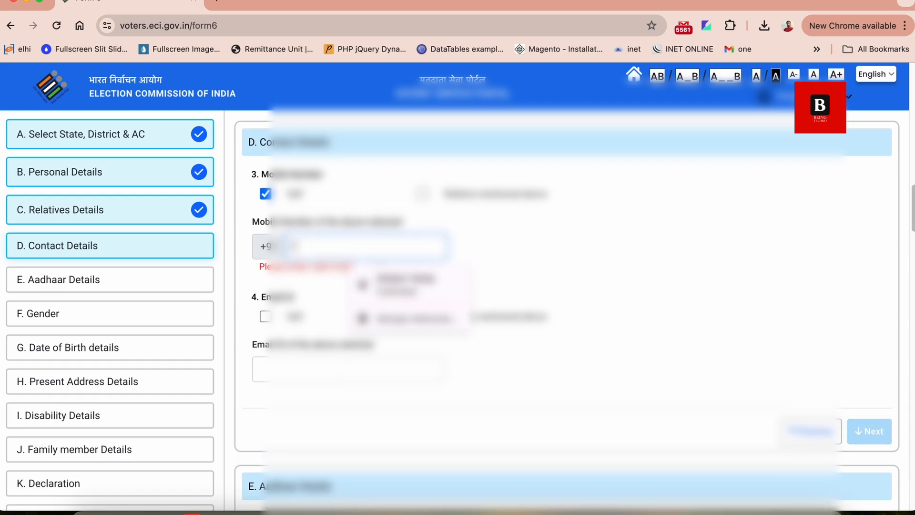
text(88)
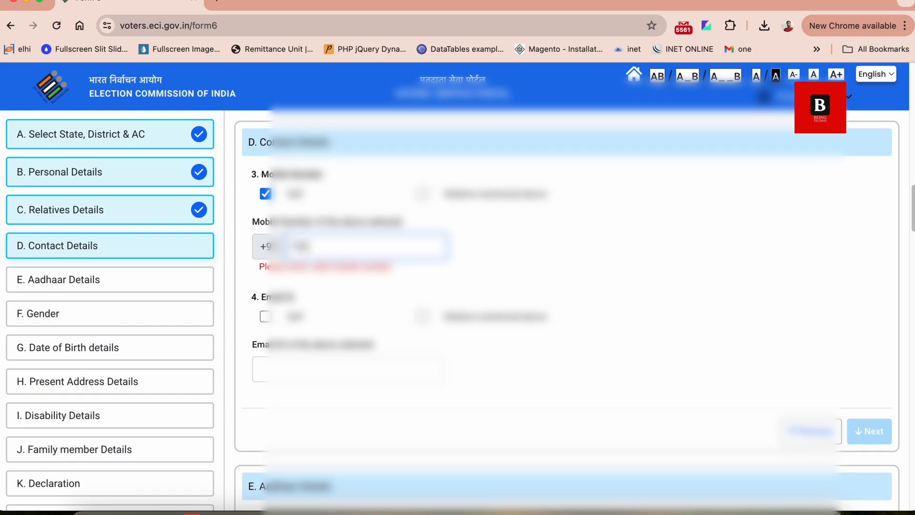
text(888)
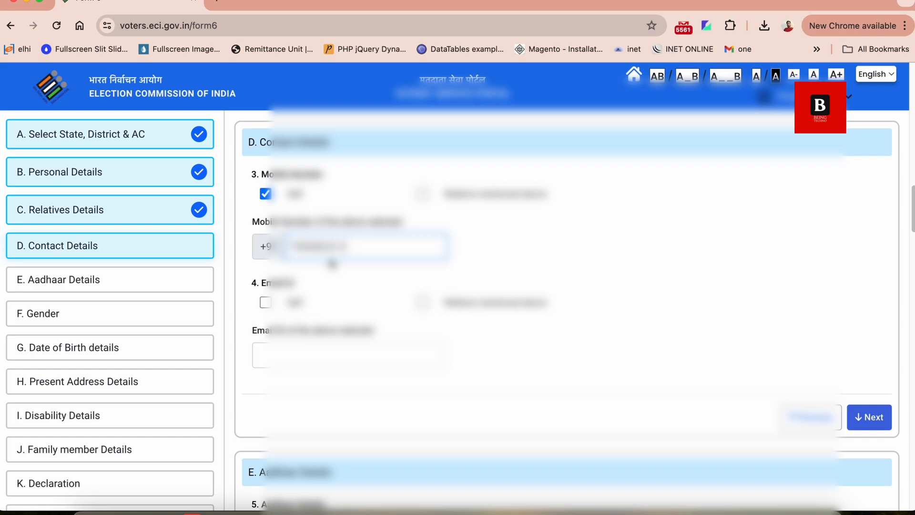
Add the applicant's e-mail address and complete Contact Details
click(266, 302)
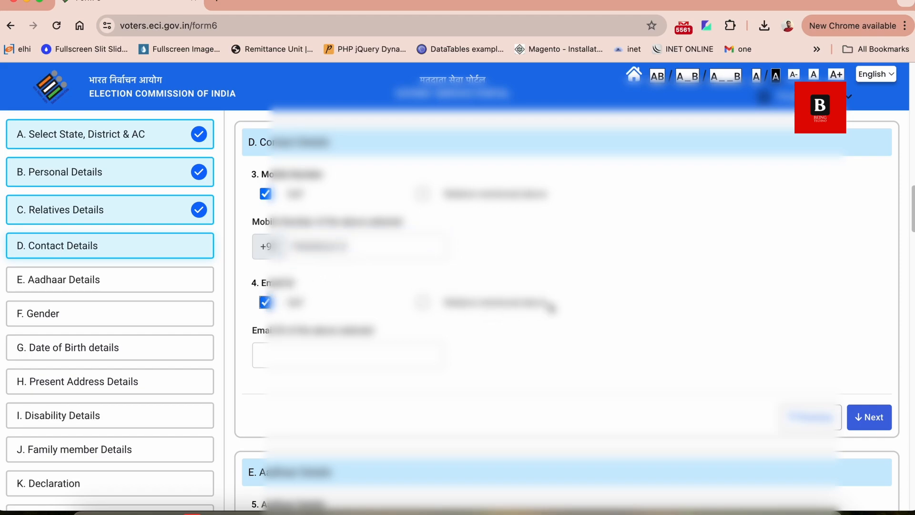
click(306, 358)
text(ran)
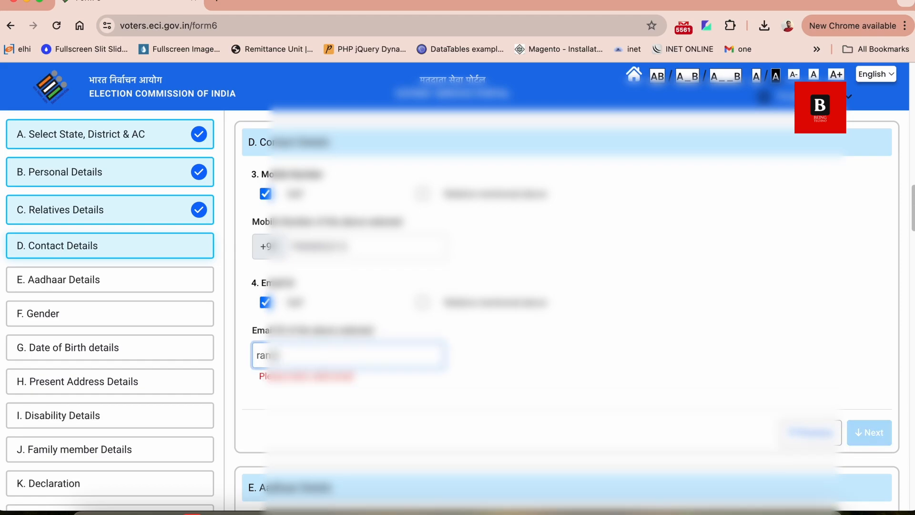
text(9999)
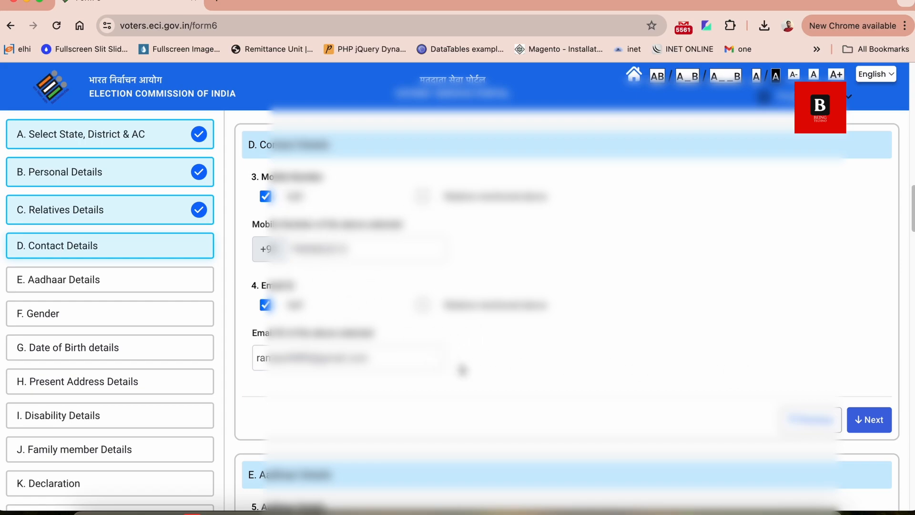
click(879, 424)
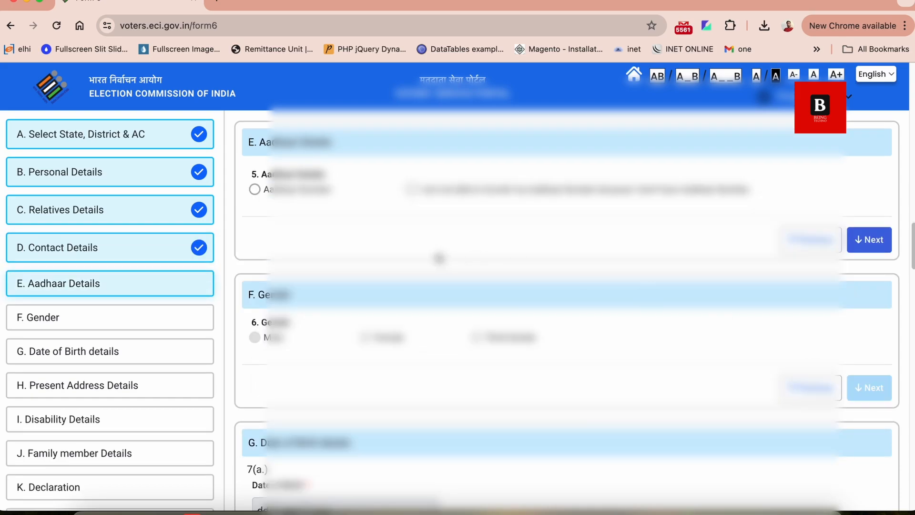
Provide the applicant's Aadhaar number, then set gender to Female, completing both sections
scroll(439, 258, up, 1)
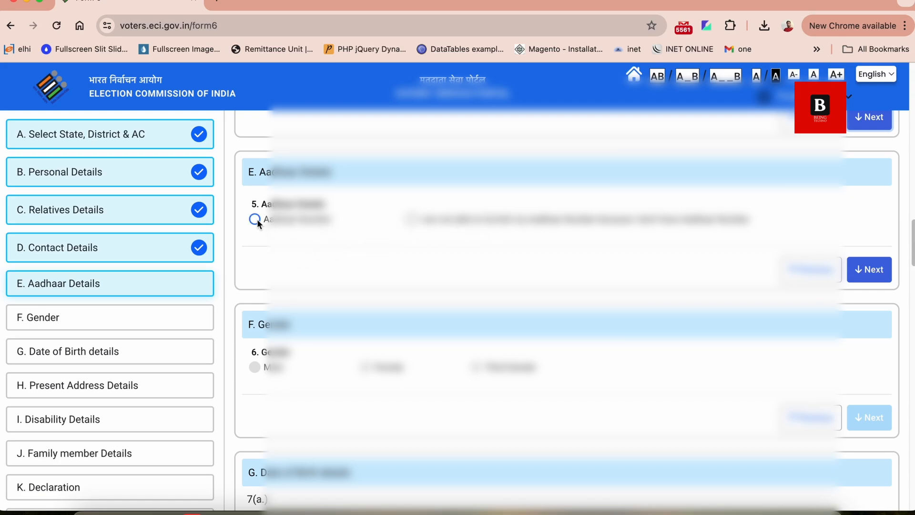
click(255, 219)
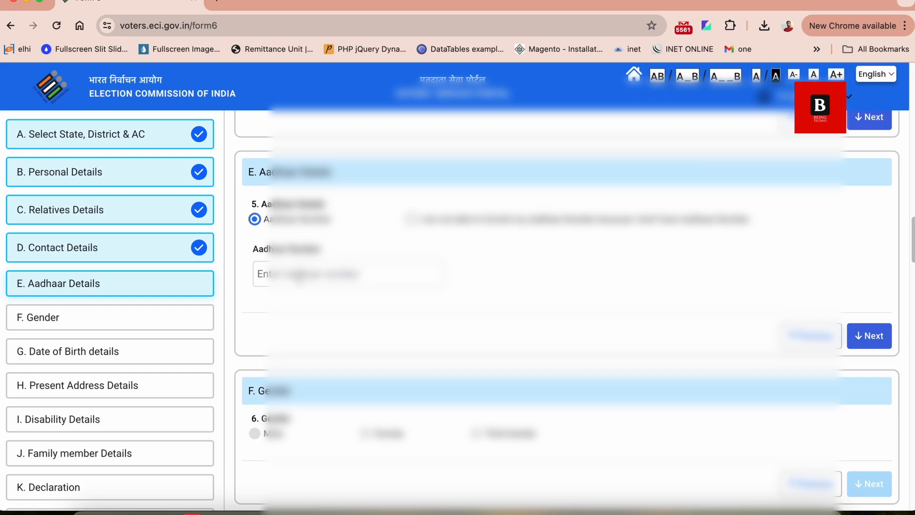
click(300, 276)
text(1)
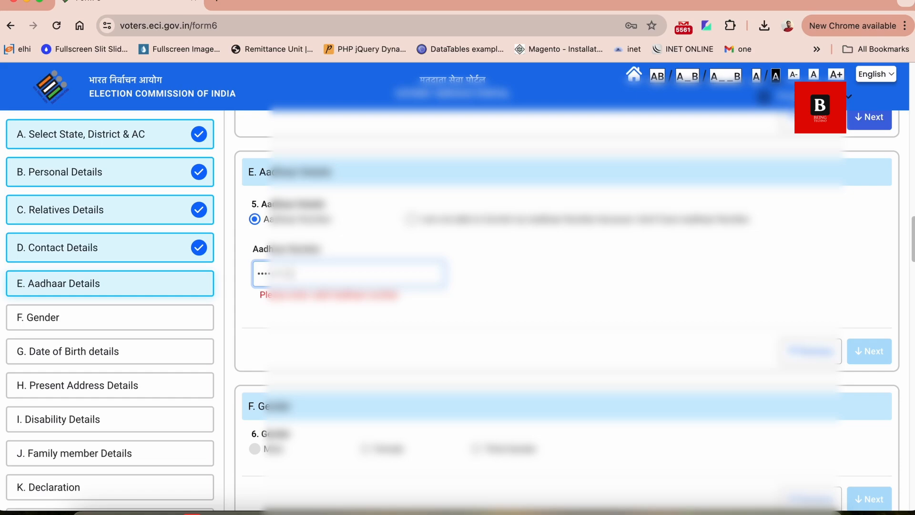
text(•)
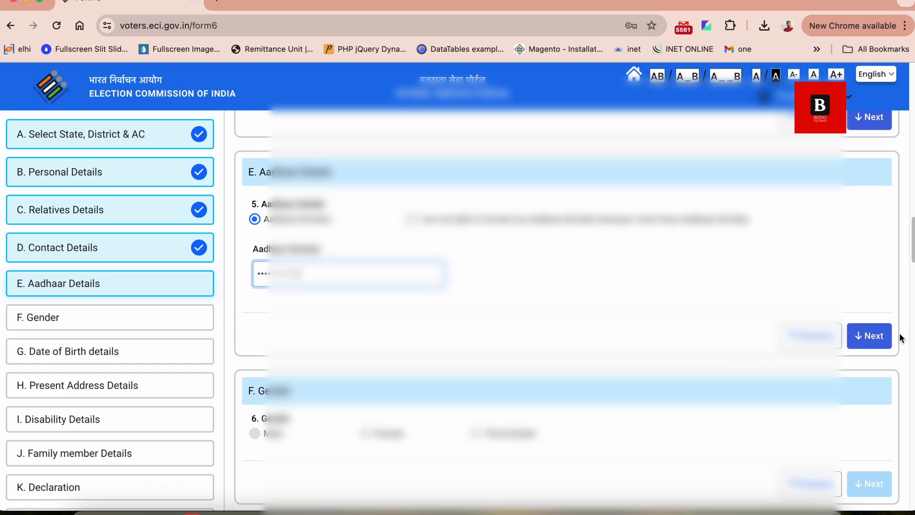
click(875, 337)
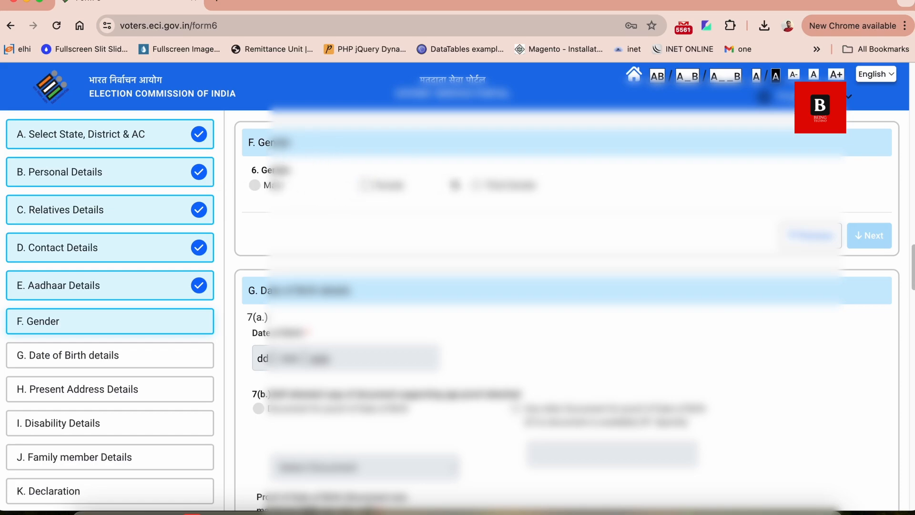
click(366, 186)
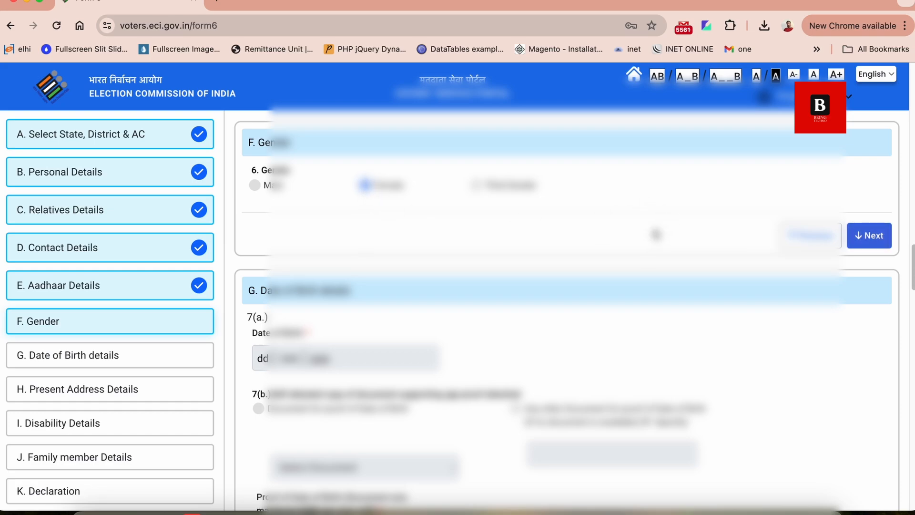
click(880, 243)
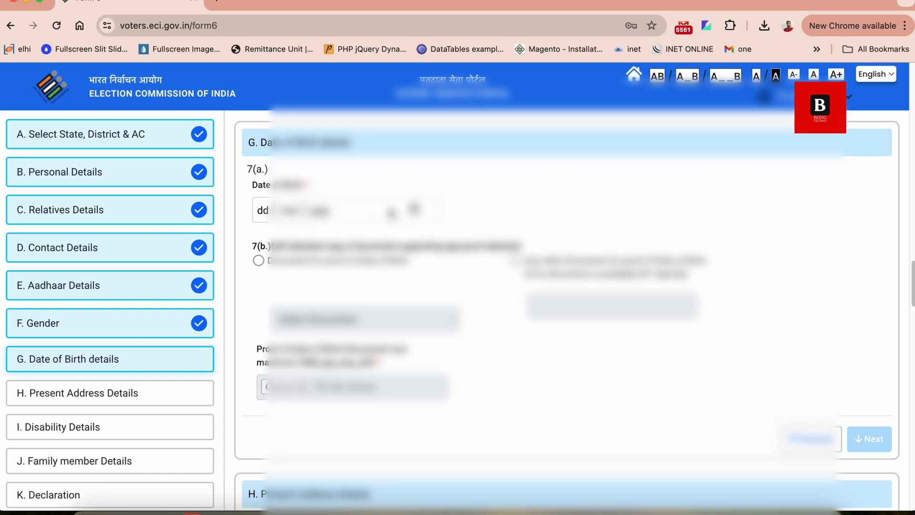
Pick January and day 1 as the date of birth in the calendar
click(415, 211)
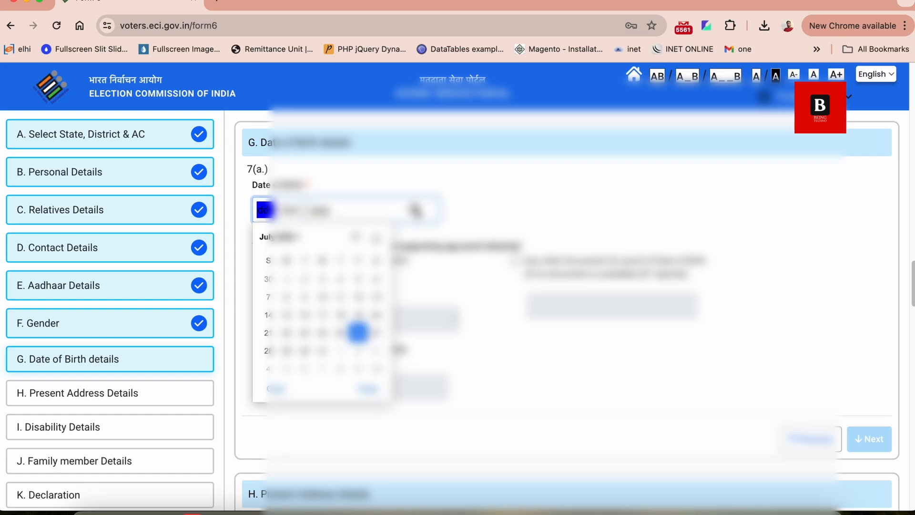
click(287, 237)
click(277, 280)
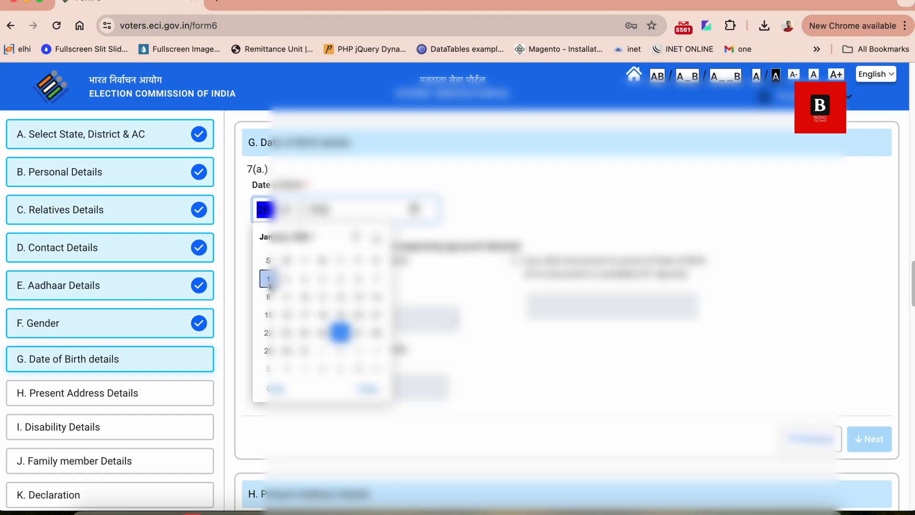
click(276, 280)
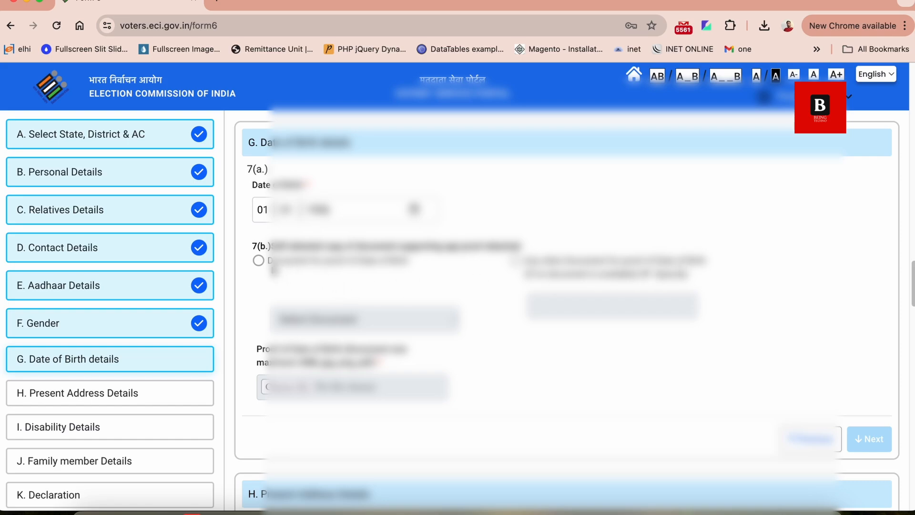
Choose a proof-of-birth document type and attach its PDF from Downloads
click(258, 260)
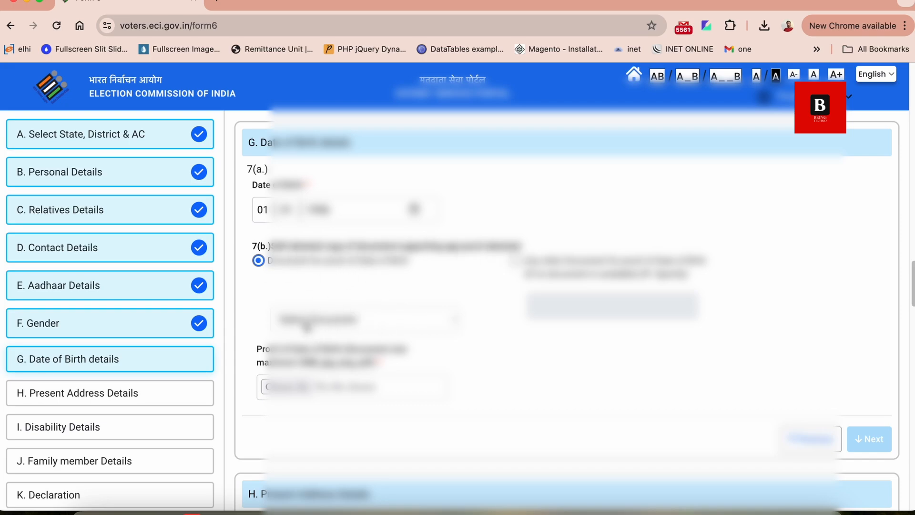
click(353, 321)
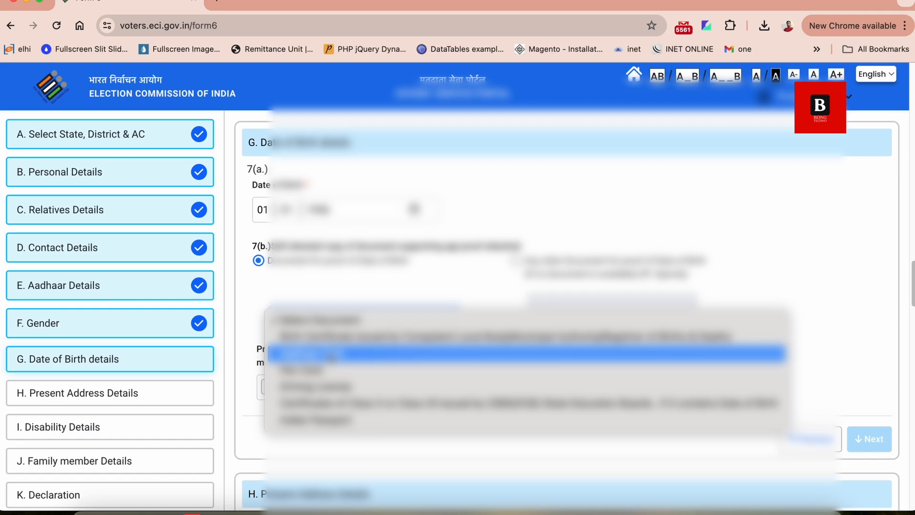
click(329, 355)
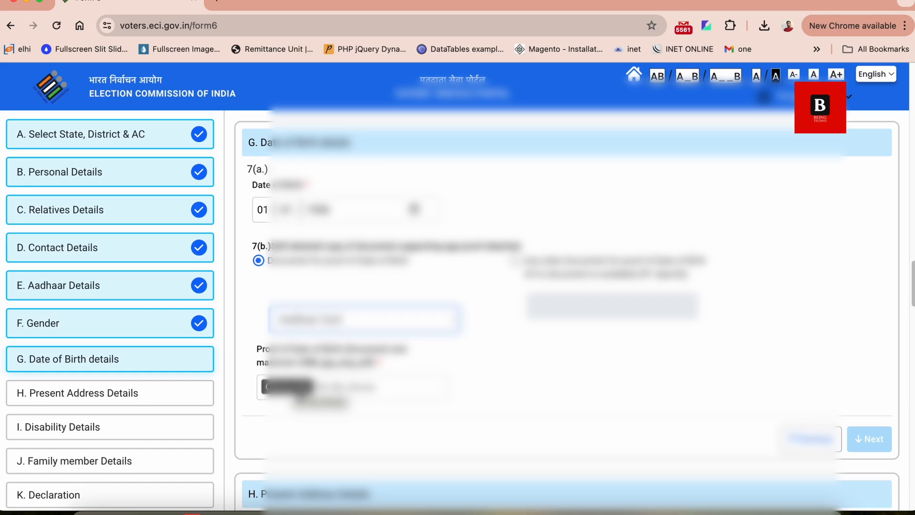
click(286, 387)
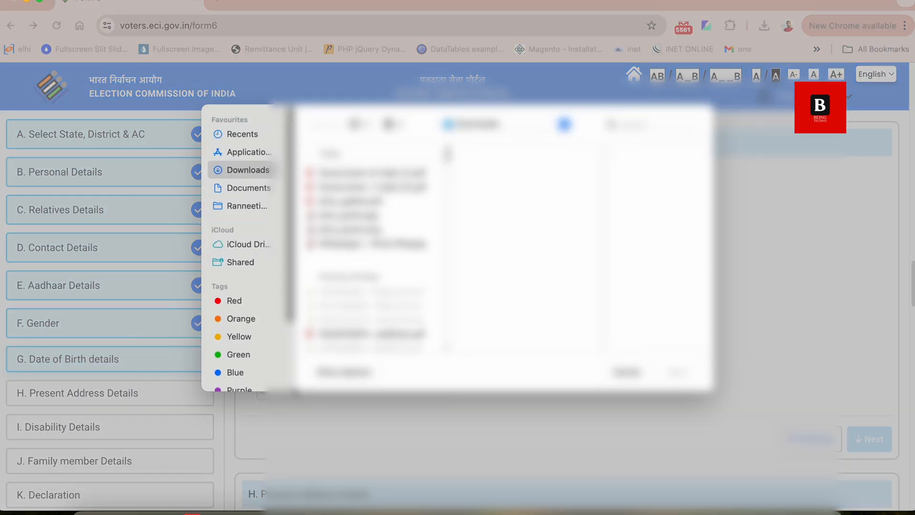
click(353, 203)
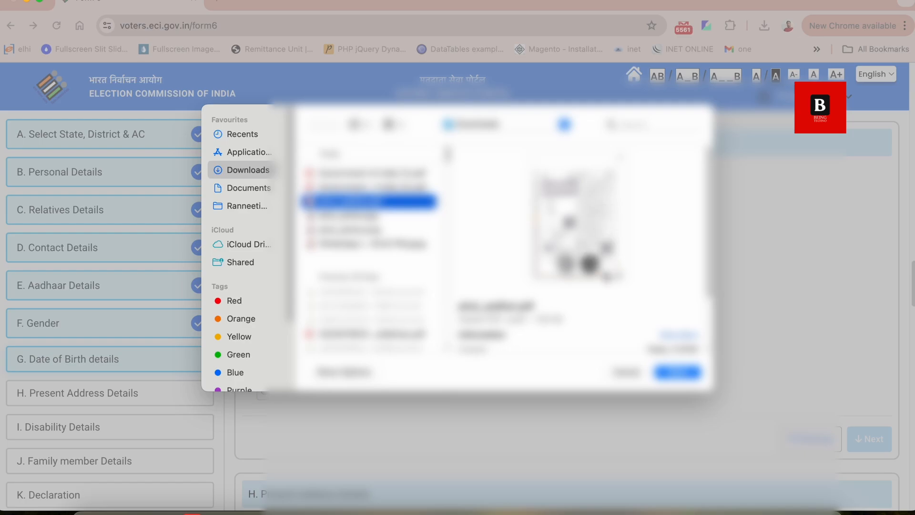
click(680, 373)
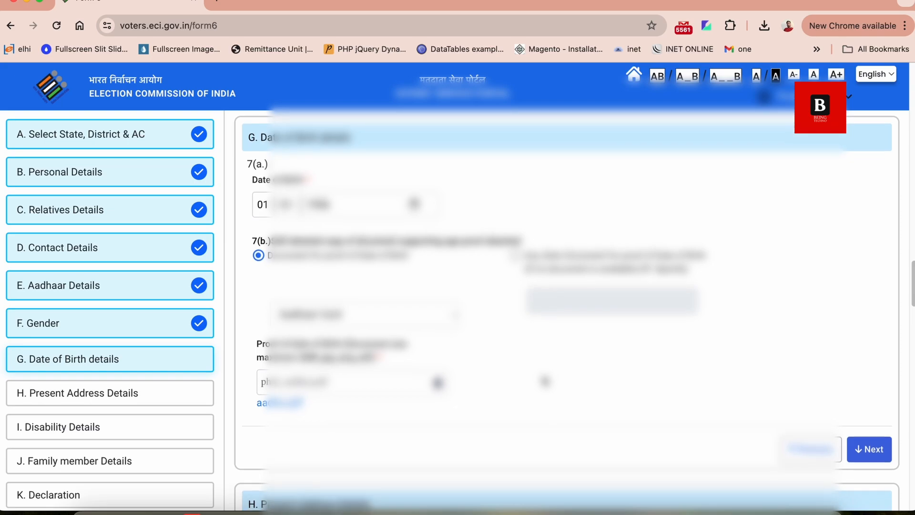
scroll(532, 354, down, 2)
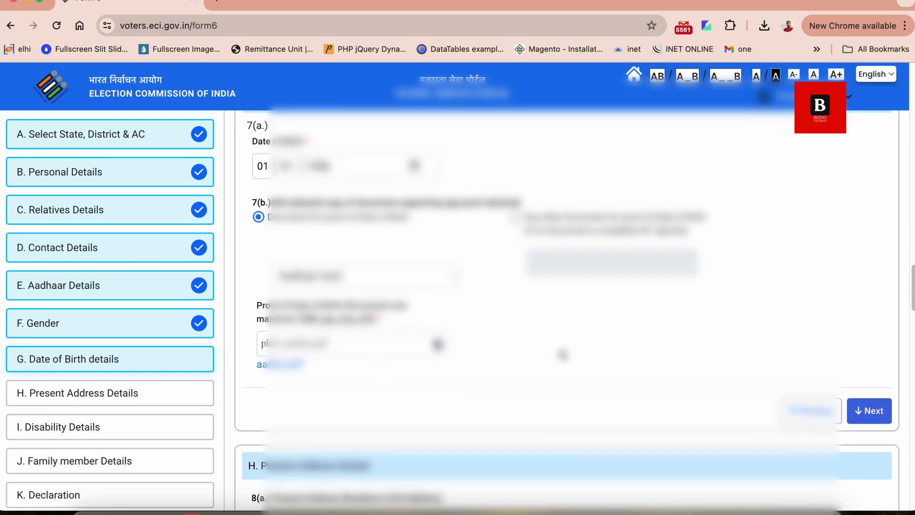
scroll(564, 355, down, 1)
scroll(567, 345, up, 1)
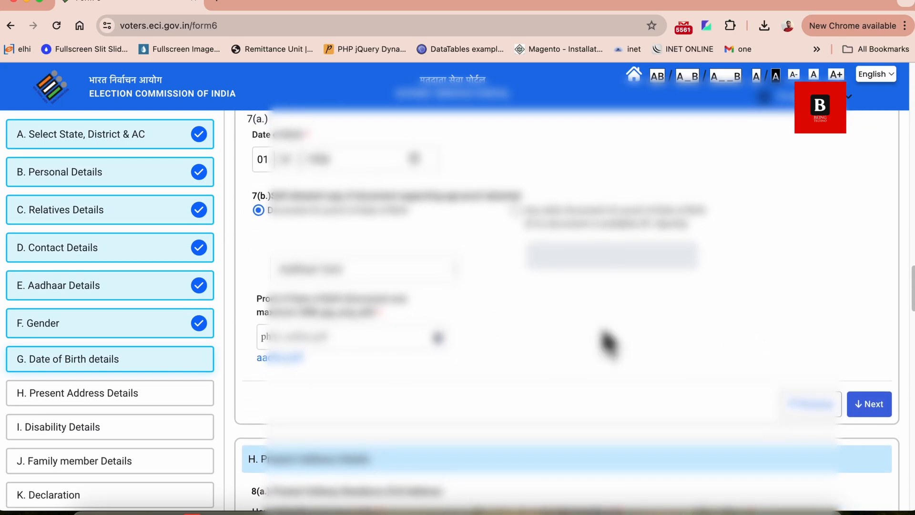
Save the date of birth and enter the present address house number and street/locality
click(875, 405)
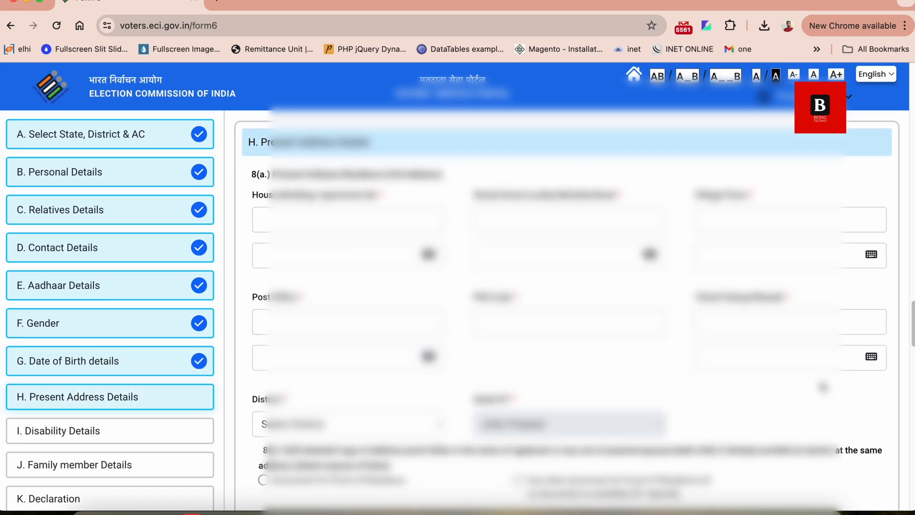
click(344, 224)
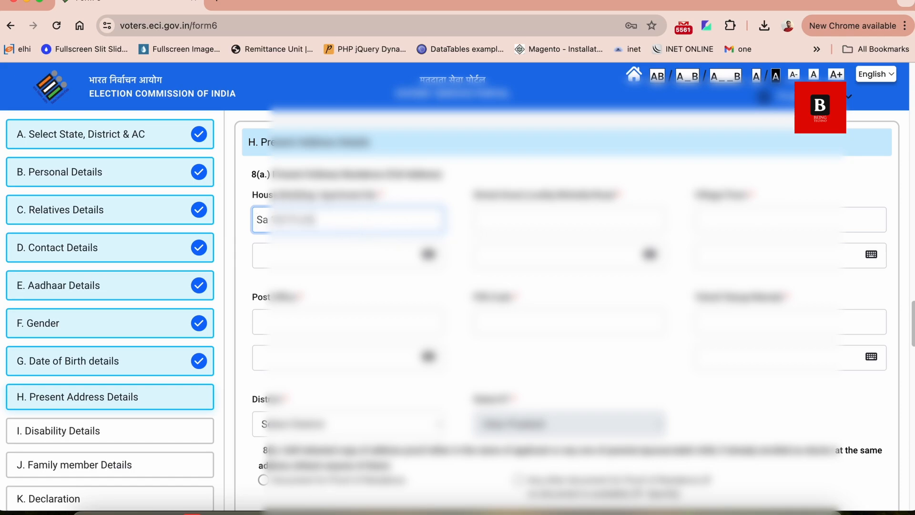
click(524, 223)
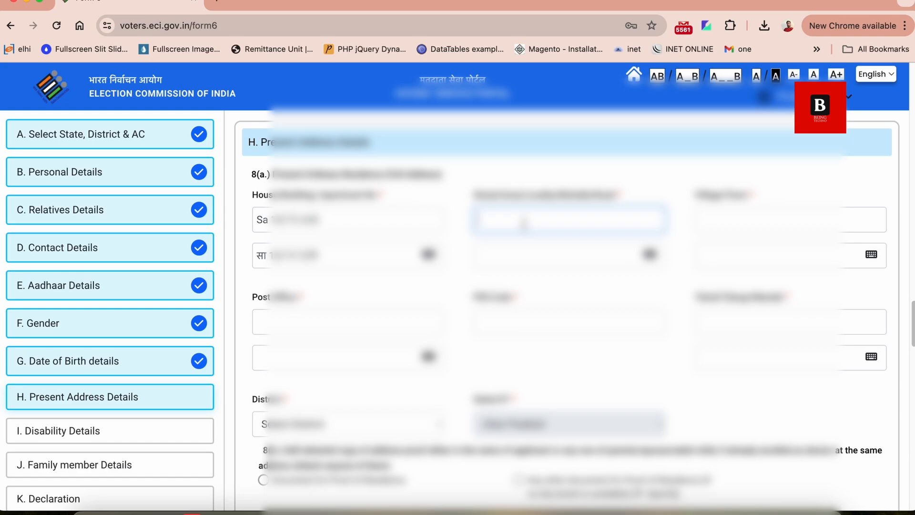
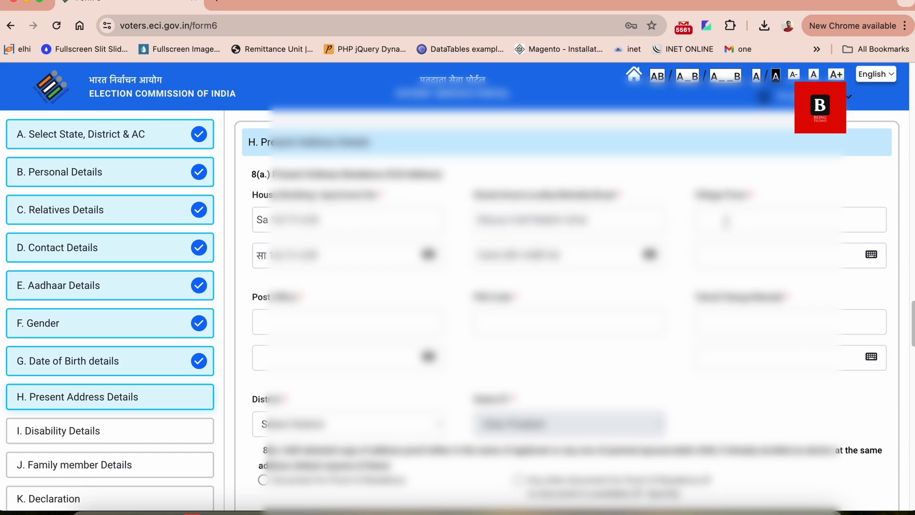
Fill the village/town field with the town name and PIN code
click(726, 220)
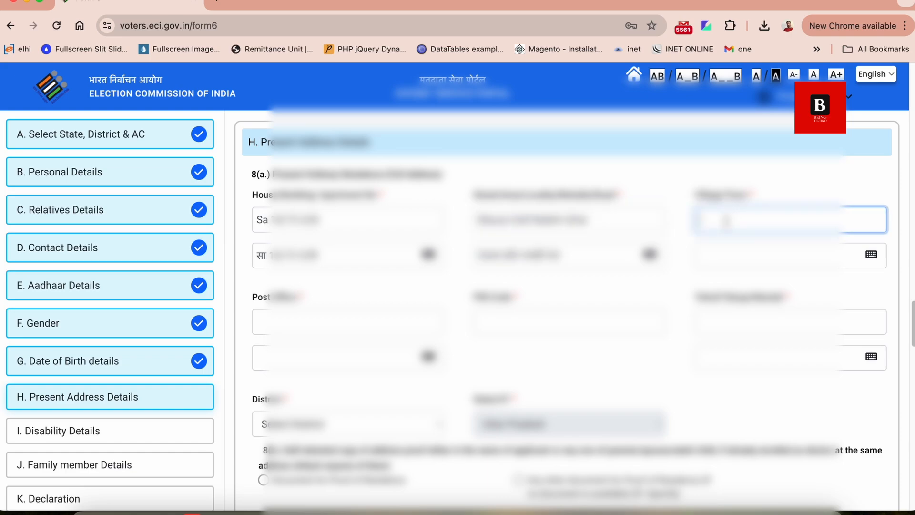
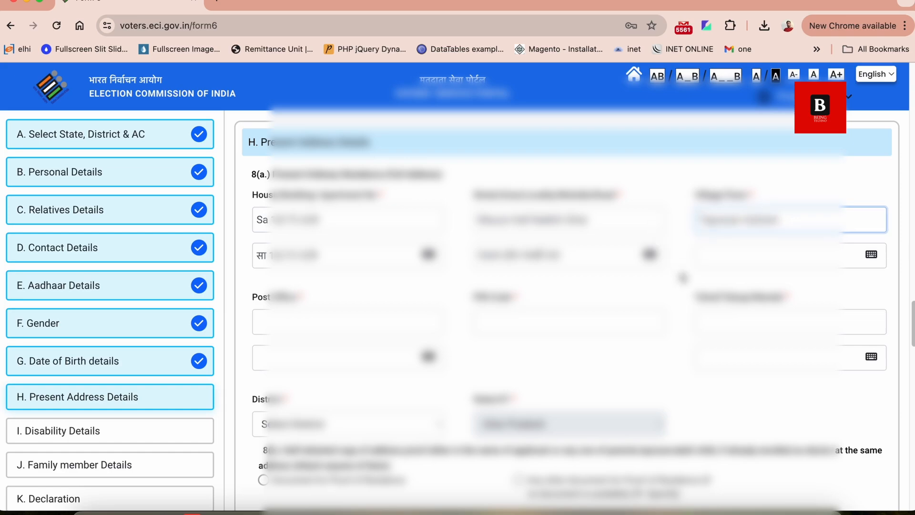
click(683, 278)
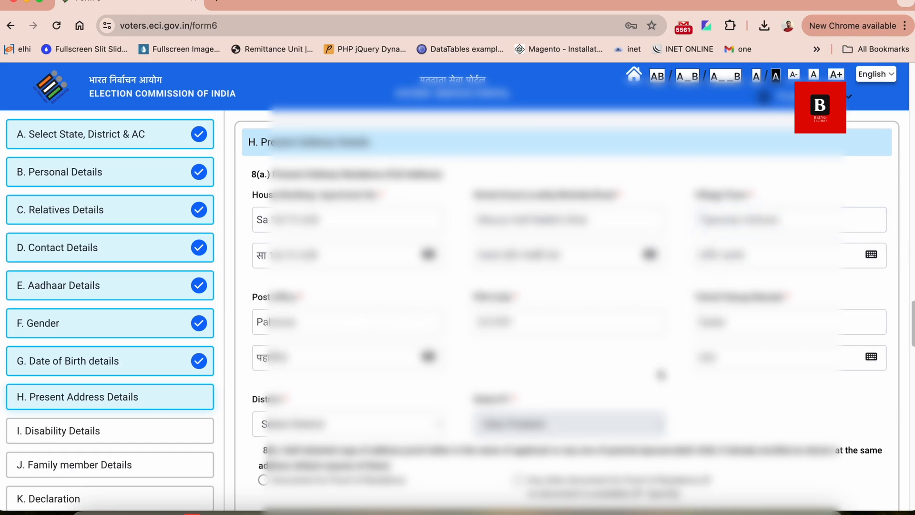
scroll(615, 343, down, 1)
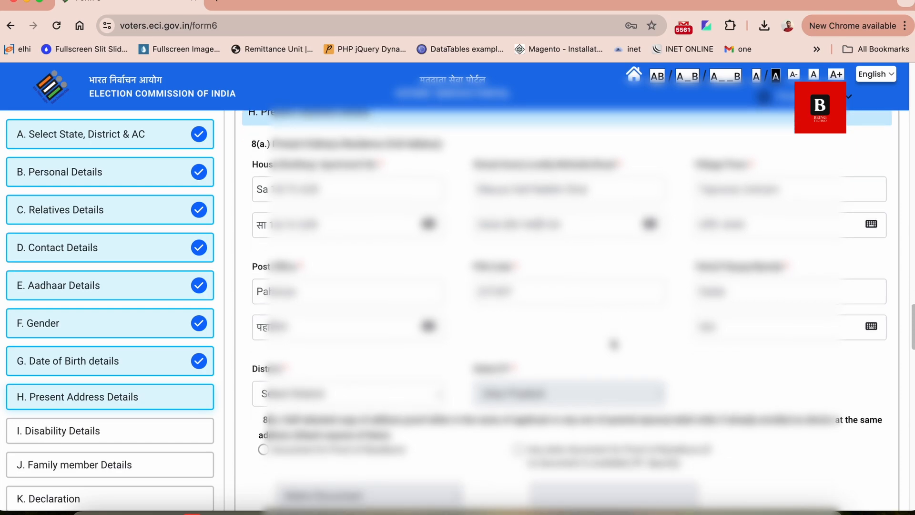
scroll(615, 343, down, 3)
scroll(414, 323, up, 4)
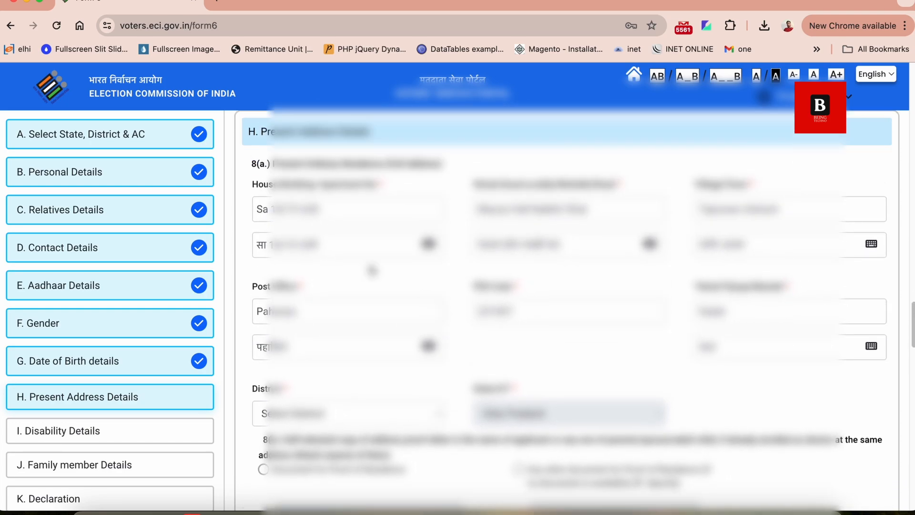
scroll(587, 312, down, 3)
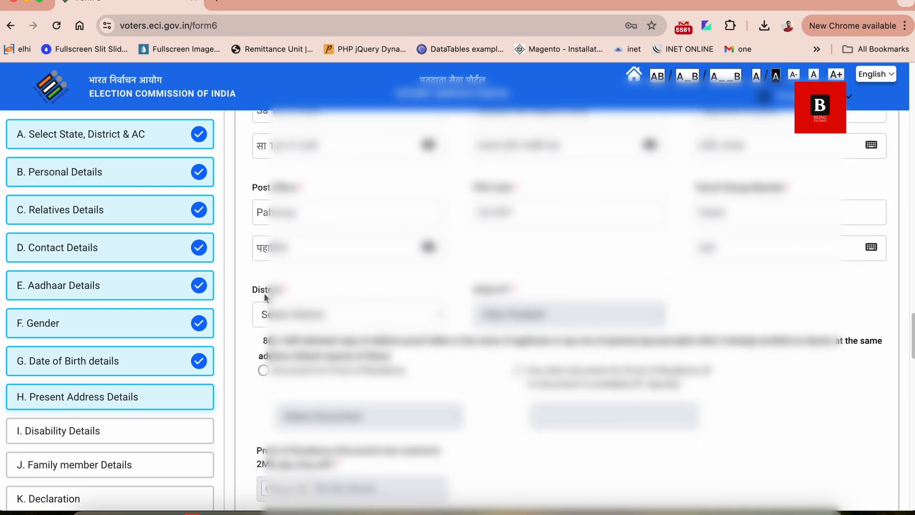
Choose Varanasi as the present address district
click(328, 317)
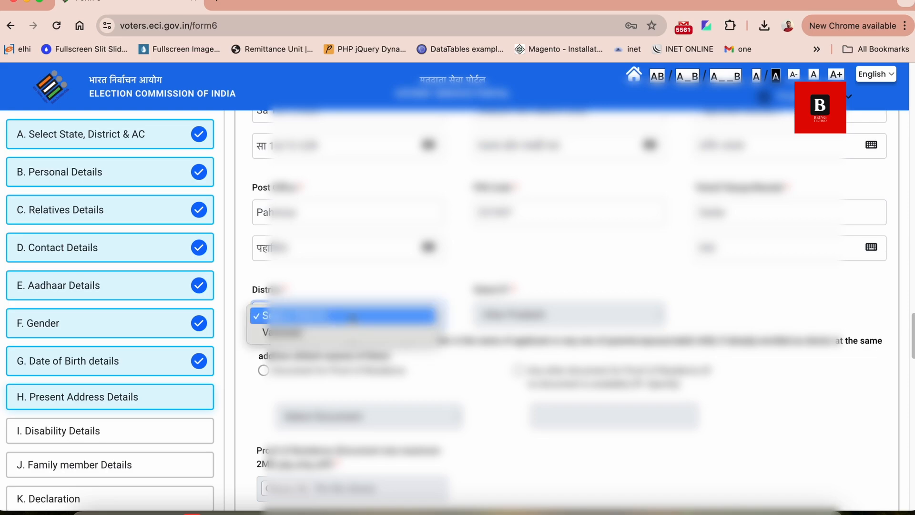
click(299, 333)
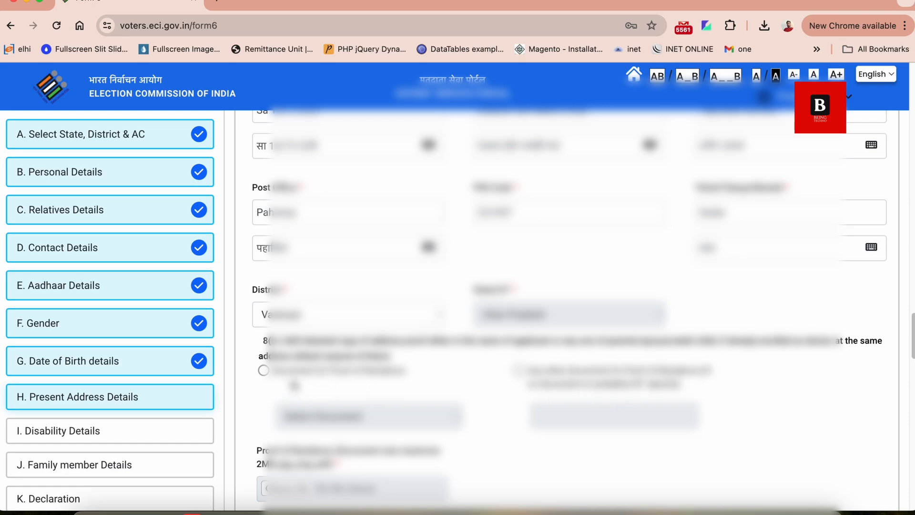
Select the first proof-of-residence option with Aadhaar Card as the document type
click(263, 372)
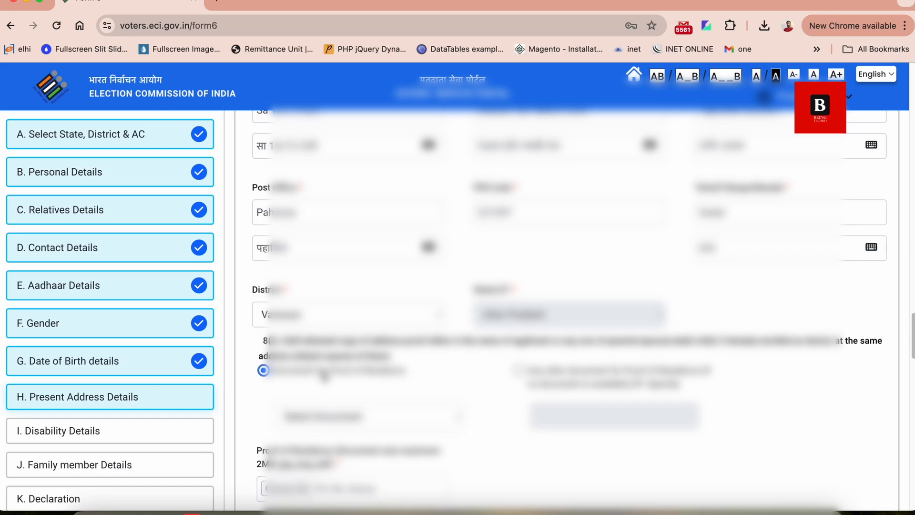
scroll(348, 377, down, 1)
click(350, 400)
scroll(350, 400, down, 1)
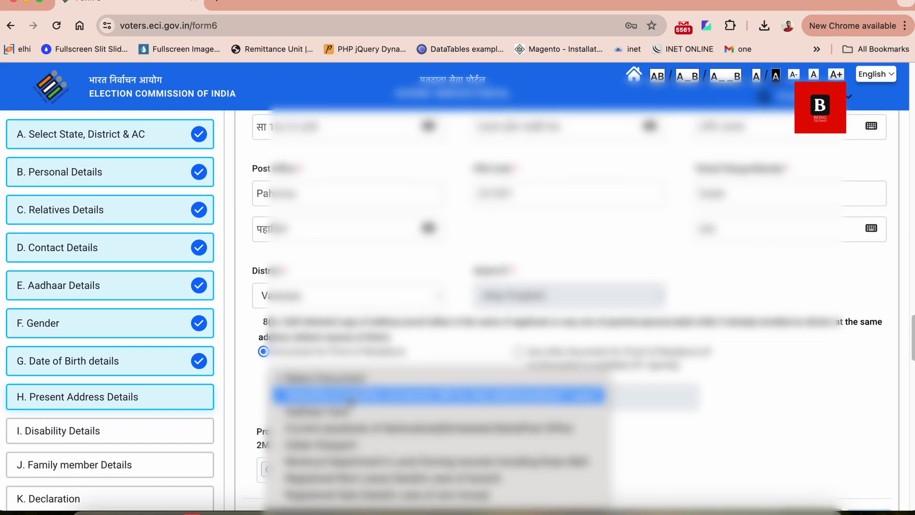
click(344, 411)
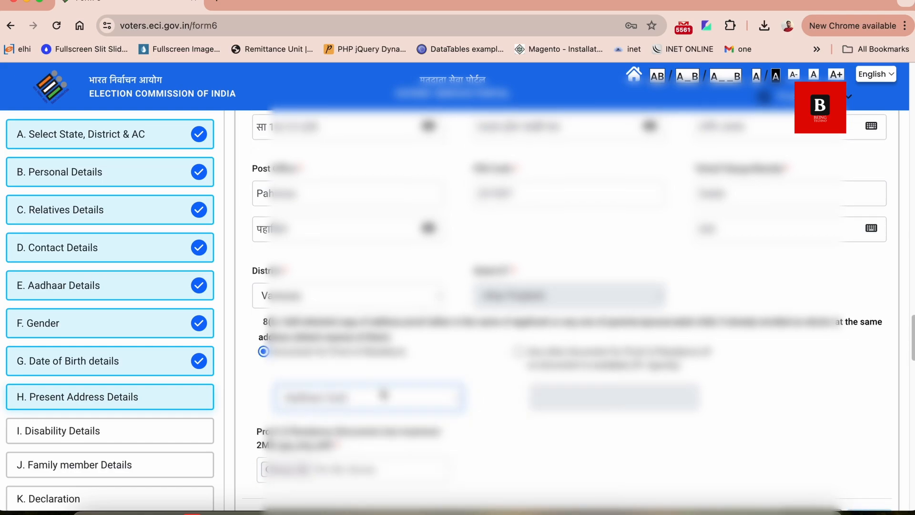
click(432, 375)
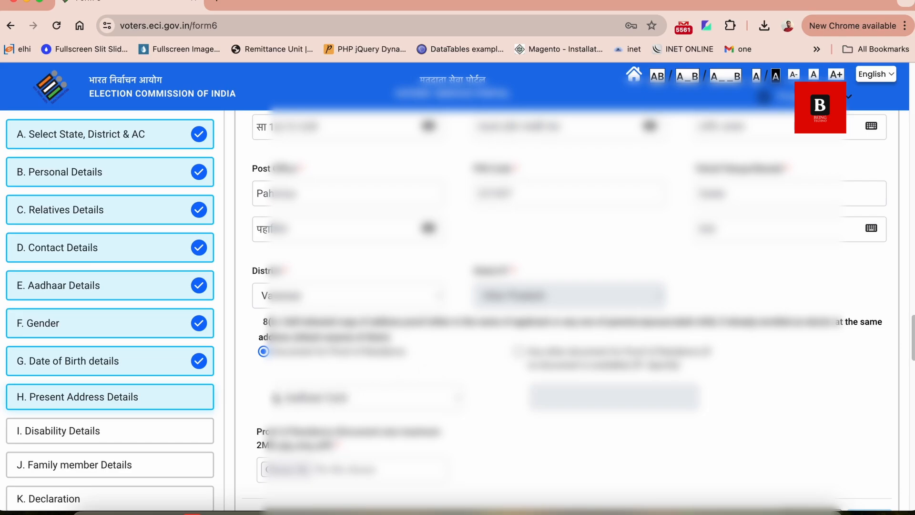
scroll(342, 408, down, 4)
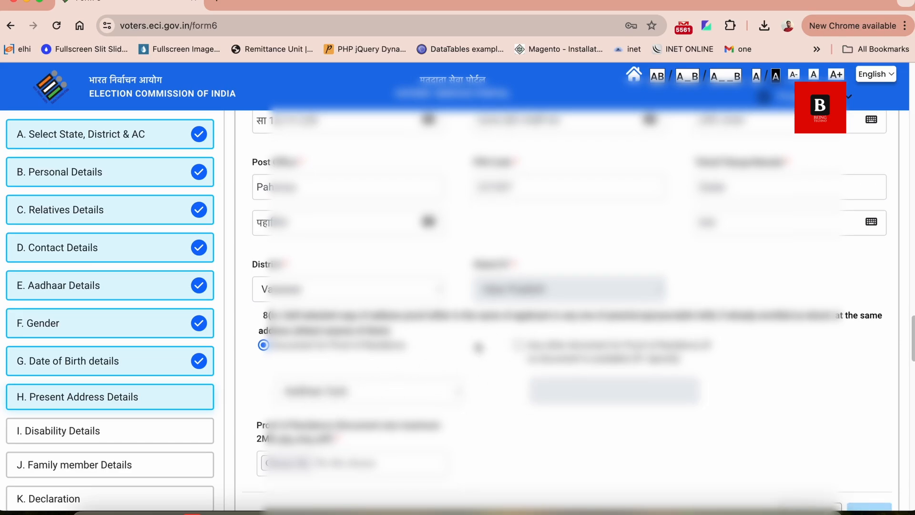
scroll(472, 309, up, 1)
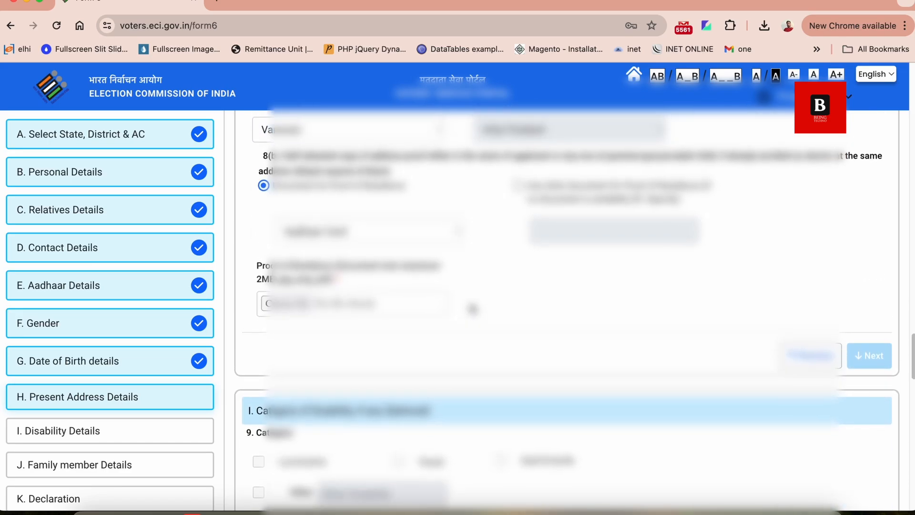
Attach the Aadhaar Card PDF as proof of residence
click(287, 303)
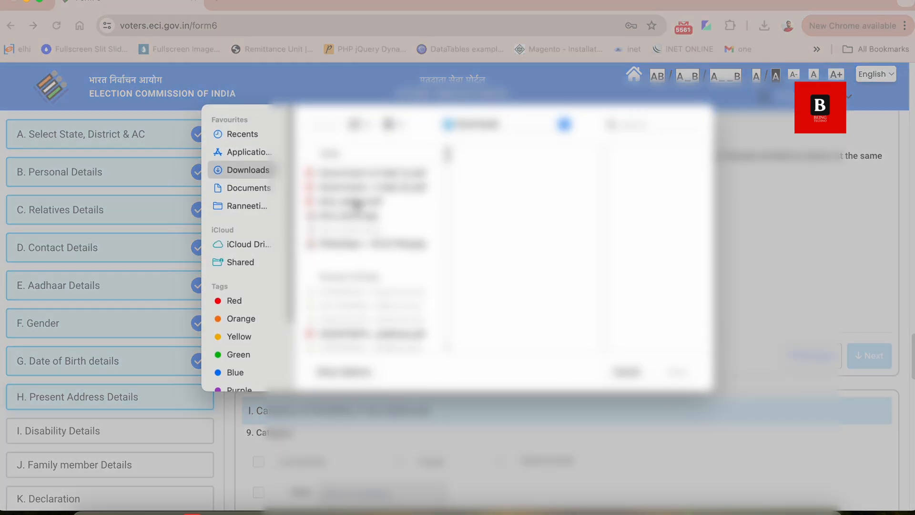
click(358, 202)
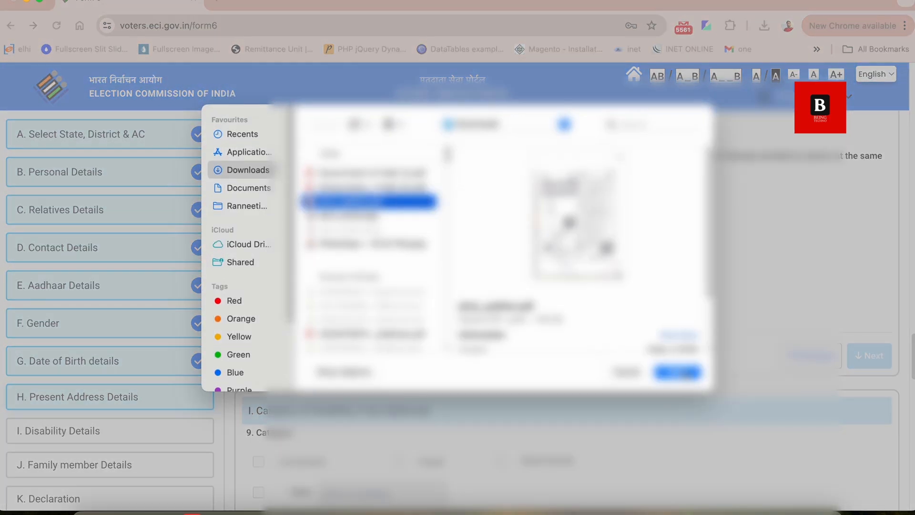
click(684, 377)
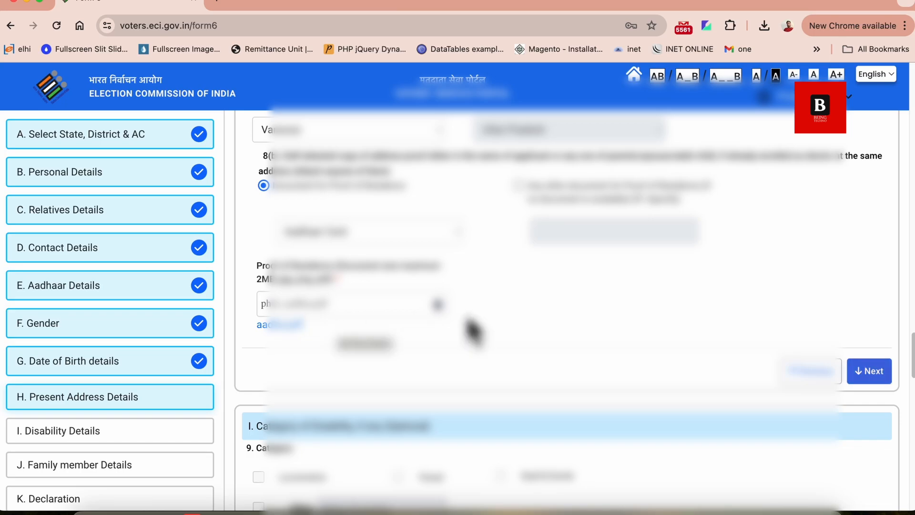
scroll(583, 294, up, 5)
scroll(583, 294, down, 3)
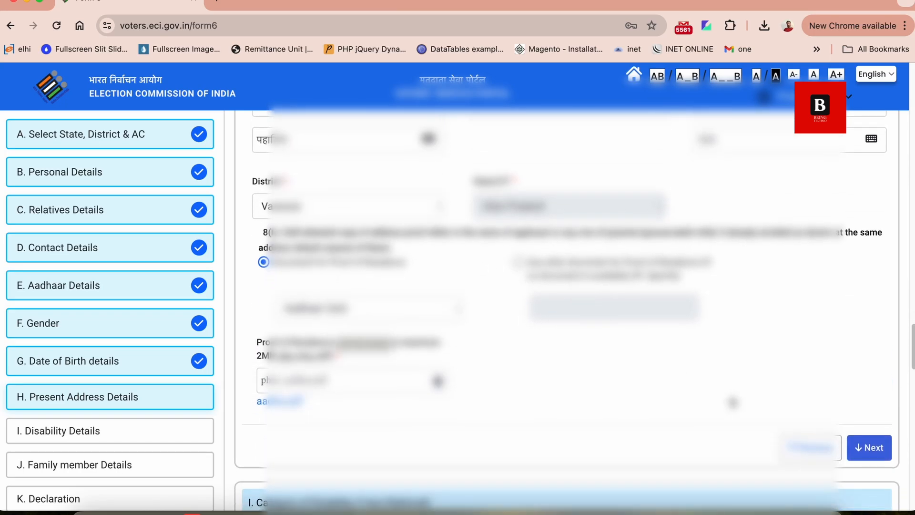
Save Present Address Details and continue to Disability Details
click(876, 451)
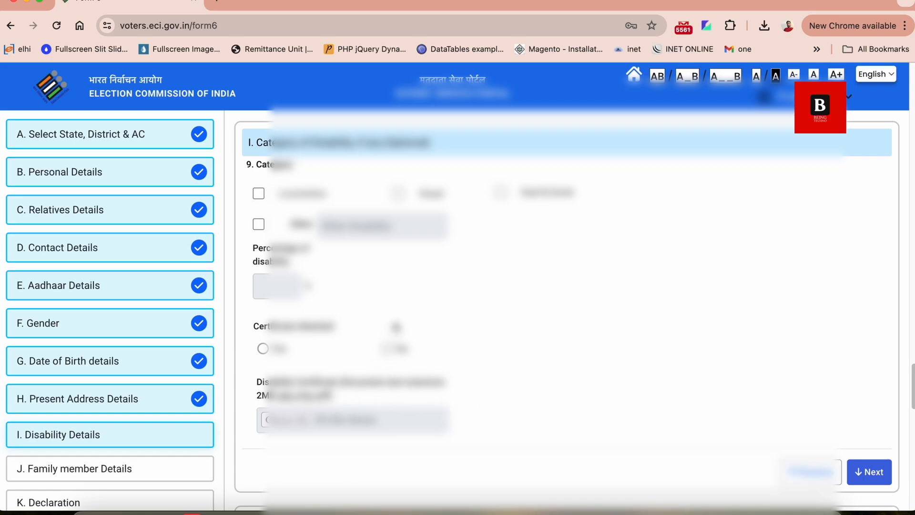
Complete Disability Details, leave the family member relationship unset, and proceed to Declaration
click(875, 475)
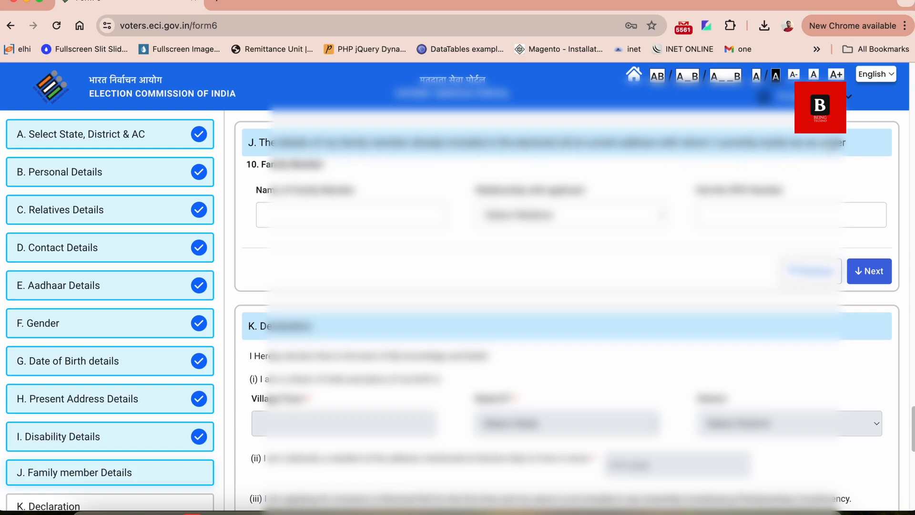
click(595, 217)
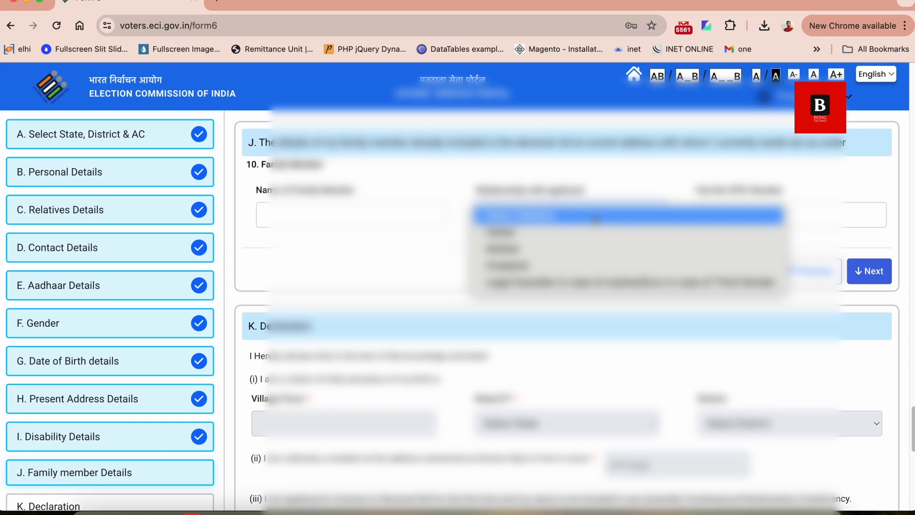
click(601, 215)
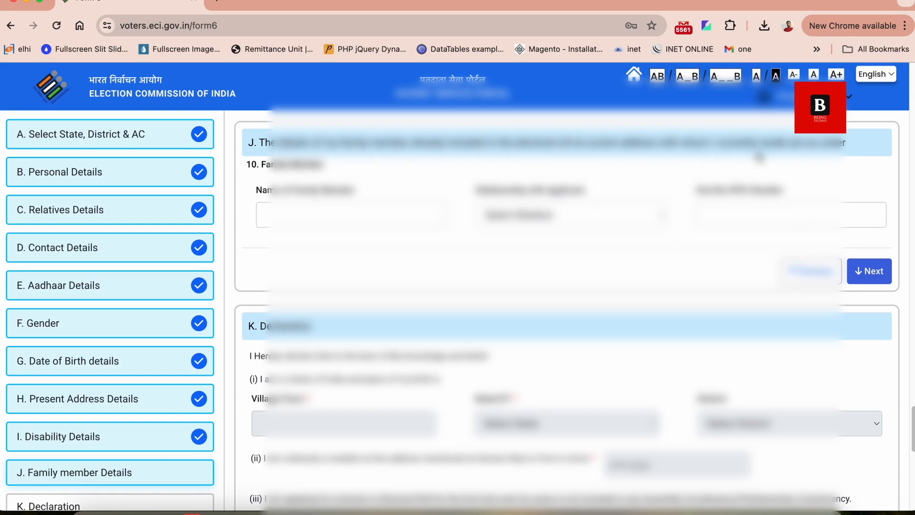
click(595, 217)
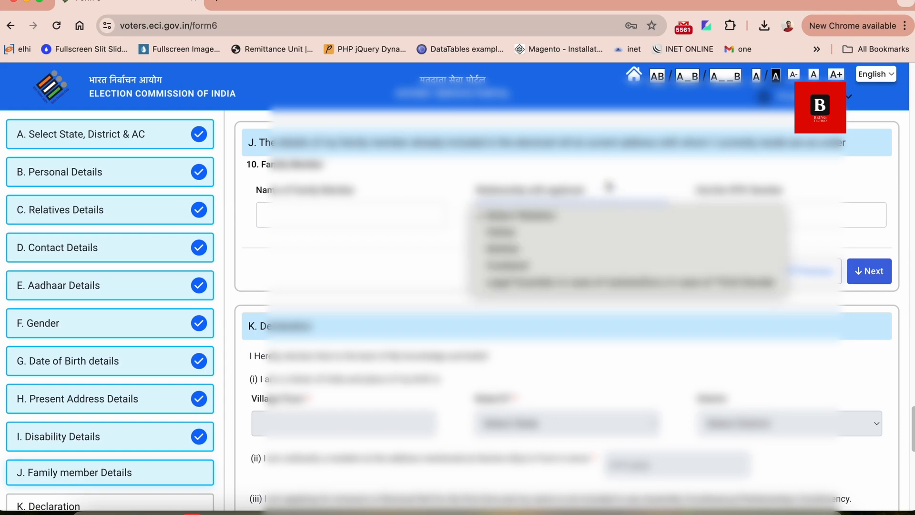
click(610, 187)
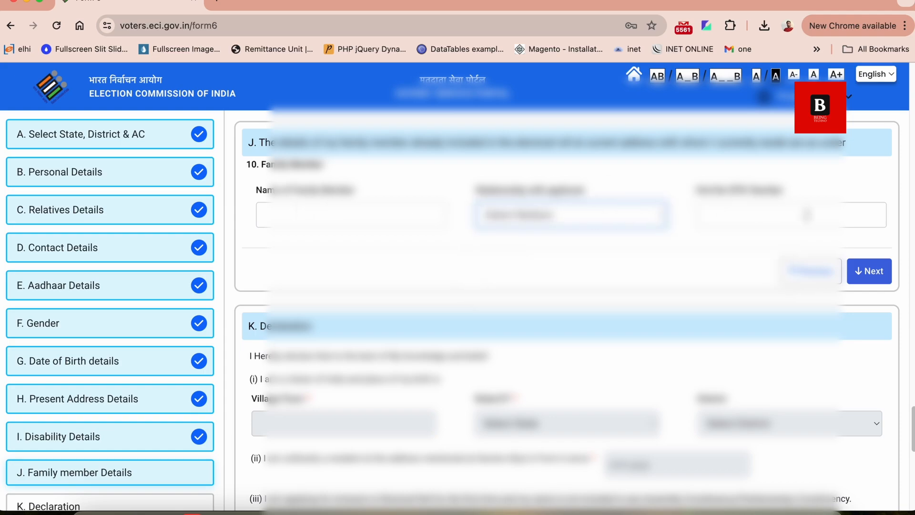
click(874, 275)
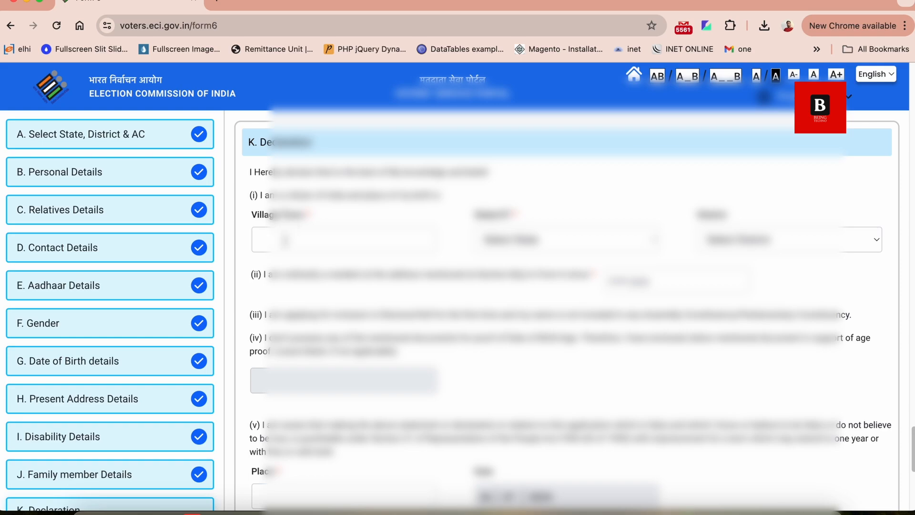
Enter Varanasi as village, Uttar Pradesh as state and Varanasi as district in the declaration
click(285, 239)
text(Varanasi)
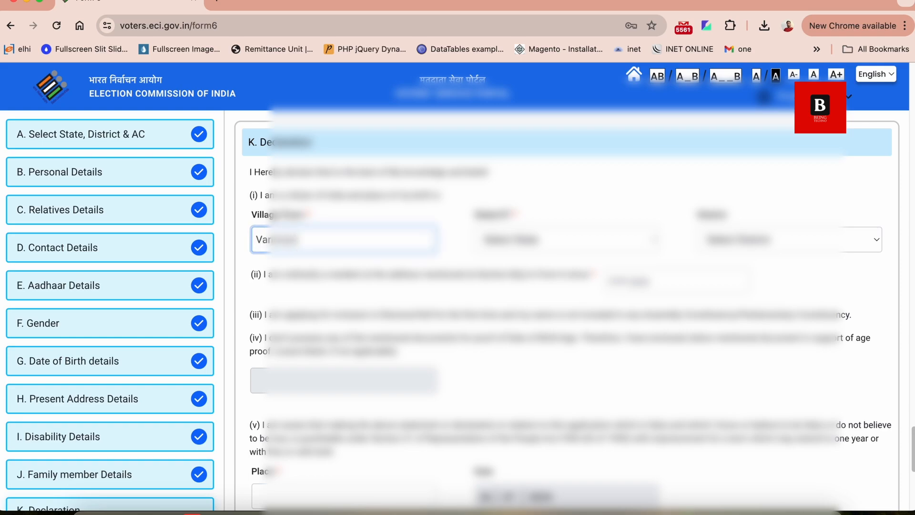
click(545, 236)
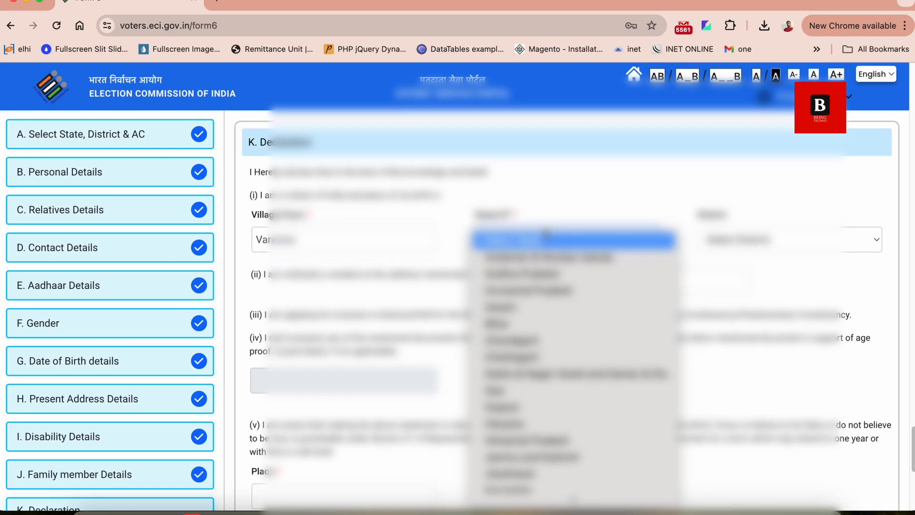
key(u)
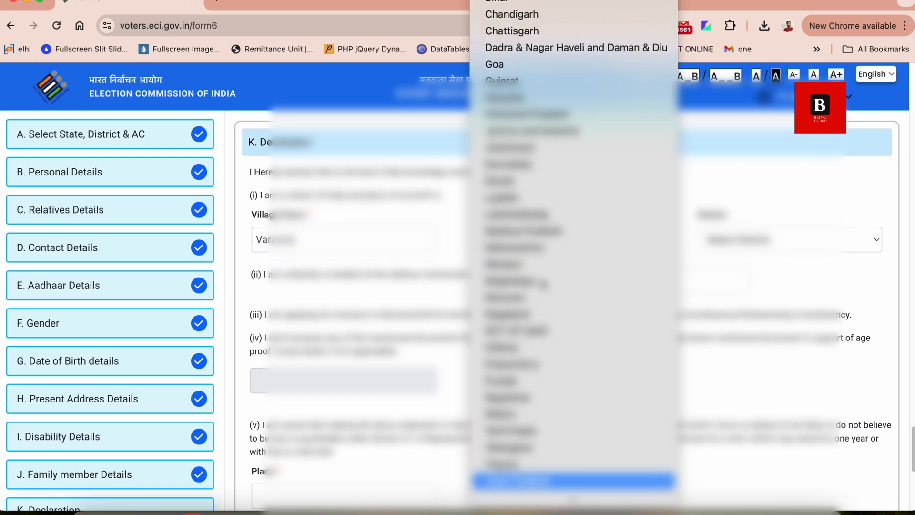
key(Return)
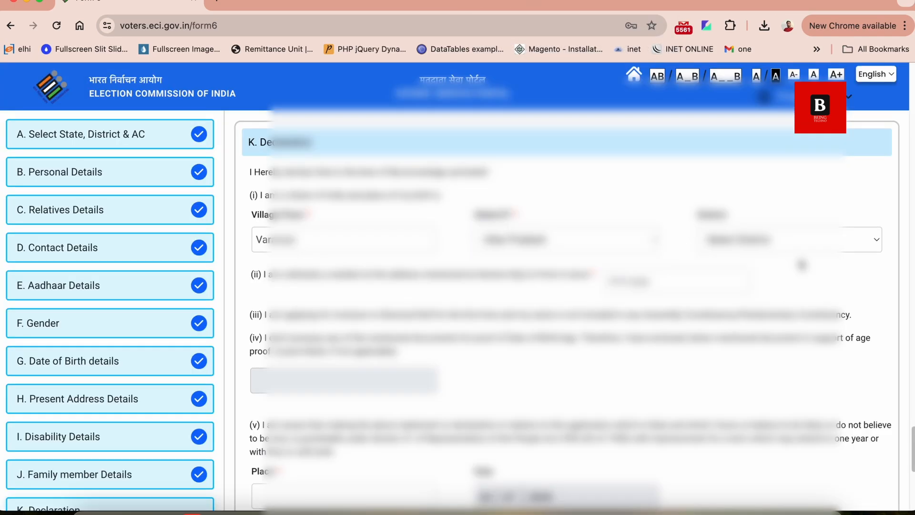
click(780, 242)
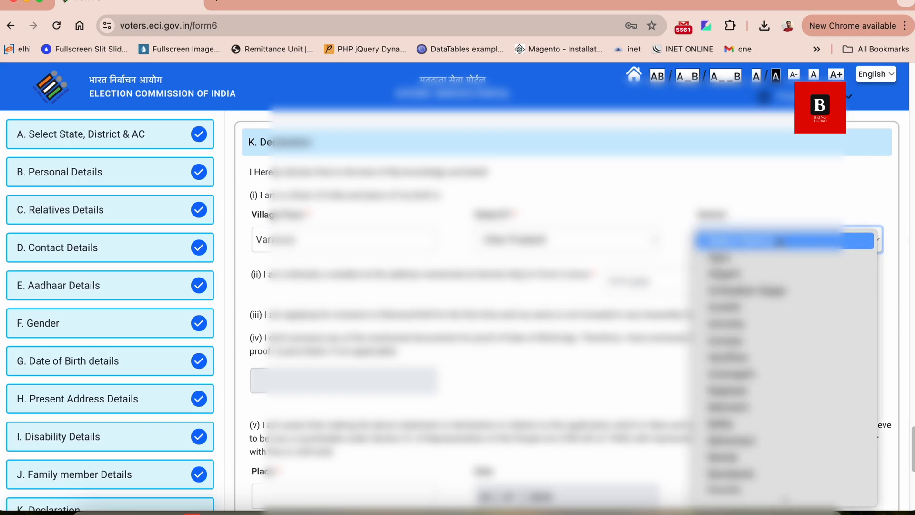
key(v)
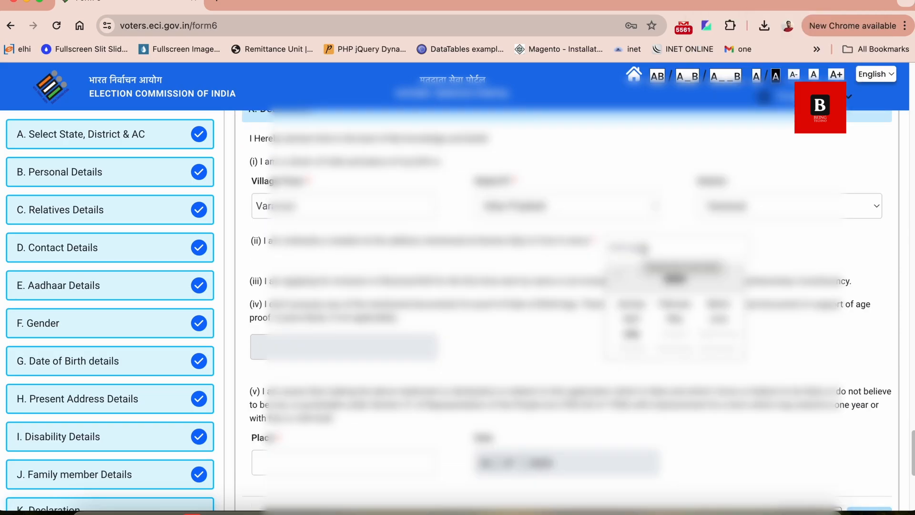
Set residence since 01-2000 and the declaration place to Varanasi
click(621, 280)
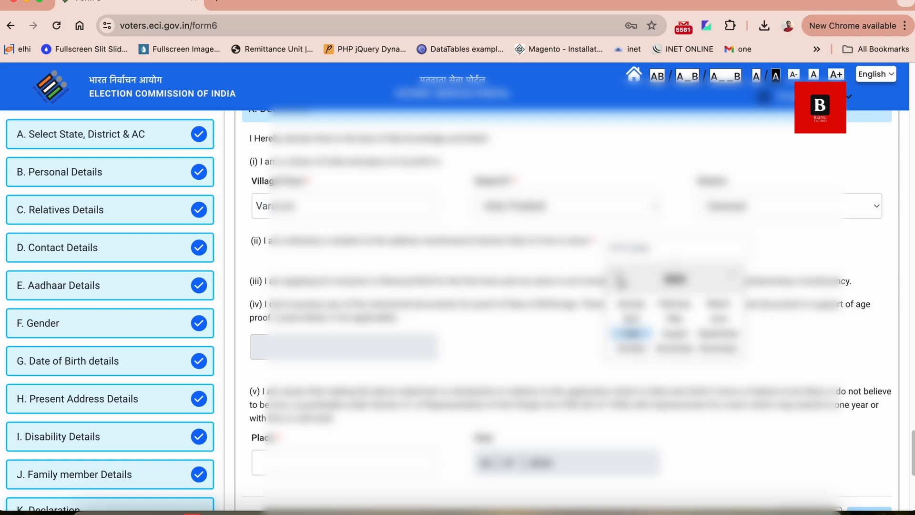
click(621, 281)
click(641, 308)
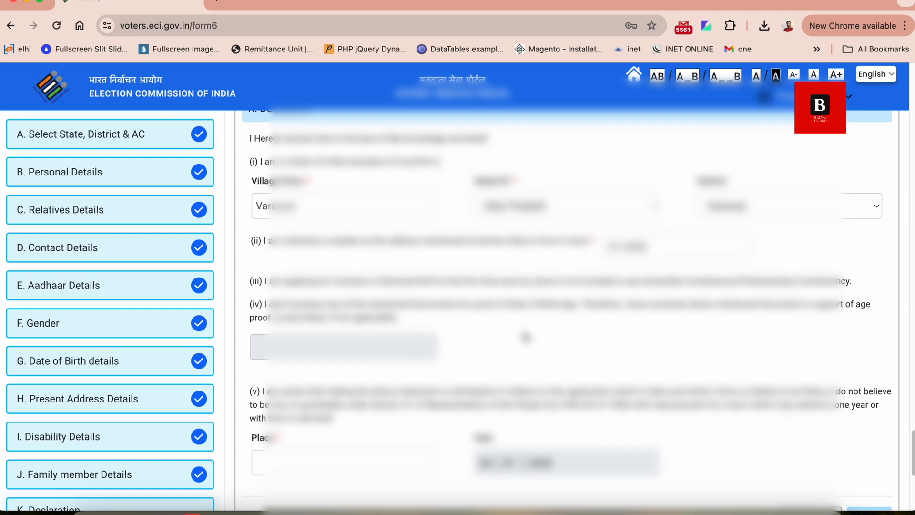
scroll(526, 337, down, 1)
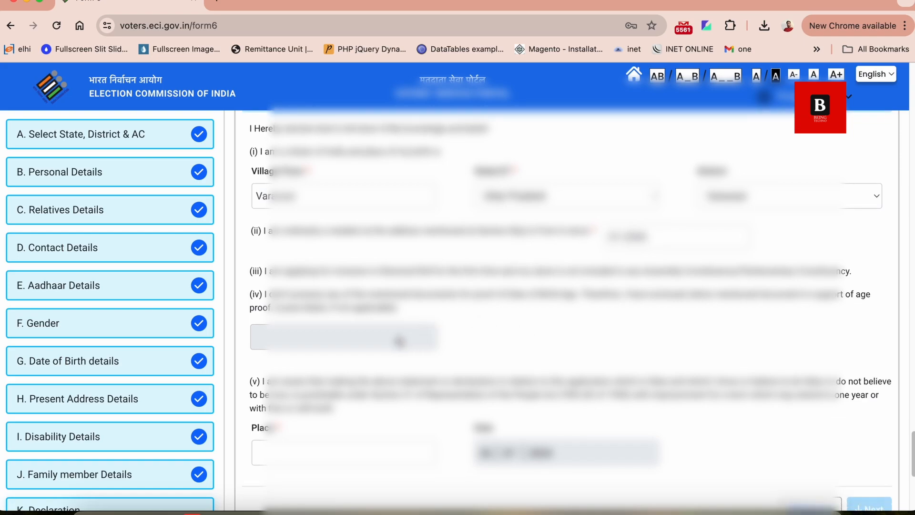
scroll(472, 336, down, 2)
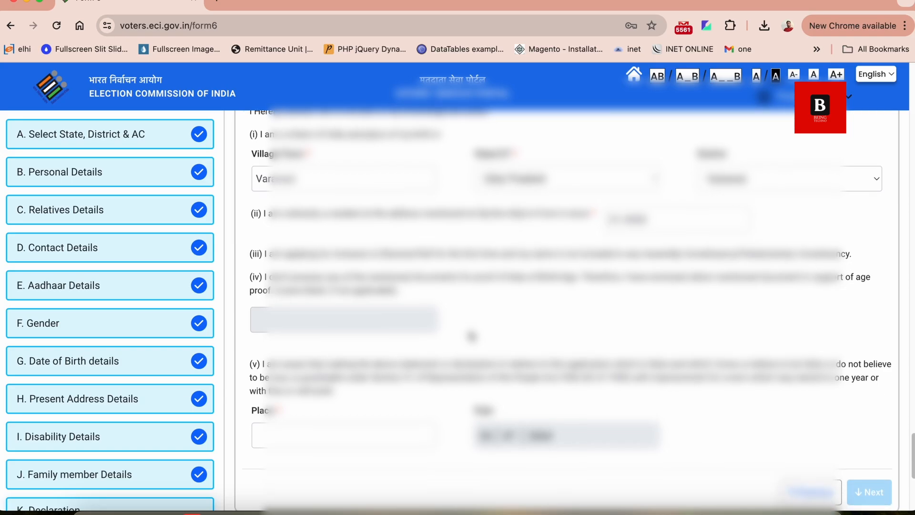
click(323, 423)
text(Varanasi)
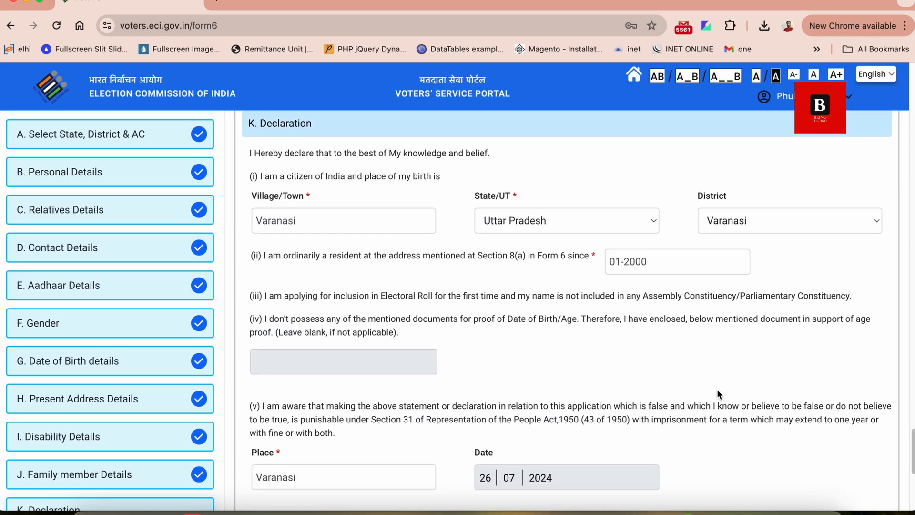
scroll(717, 389, down, 4)
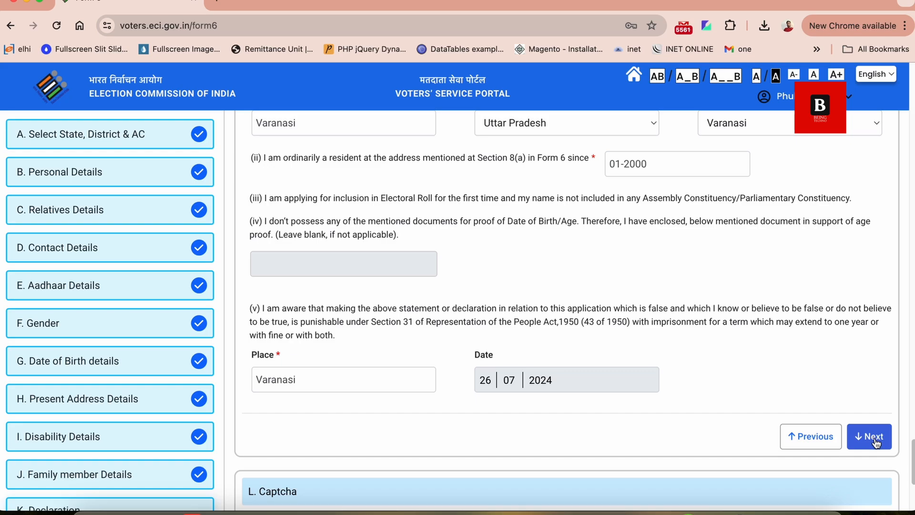
Complete the Declaration, enter captcha 'pvwlhf' and request an OTP
click(876, 438)
text(pvwl)
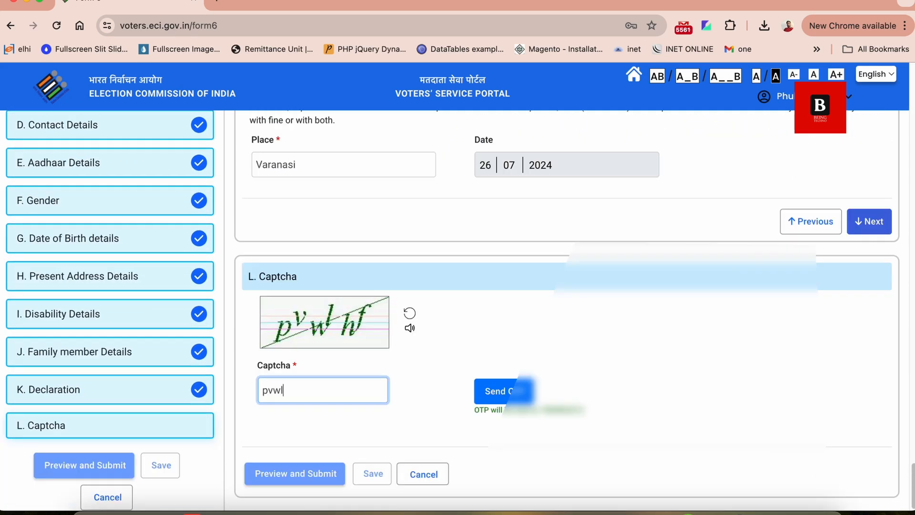
text(hf)
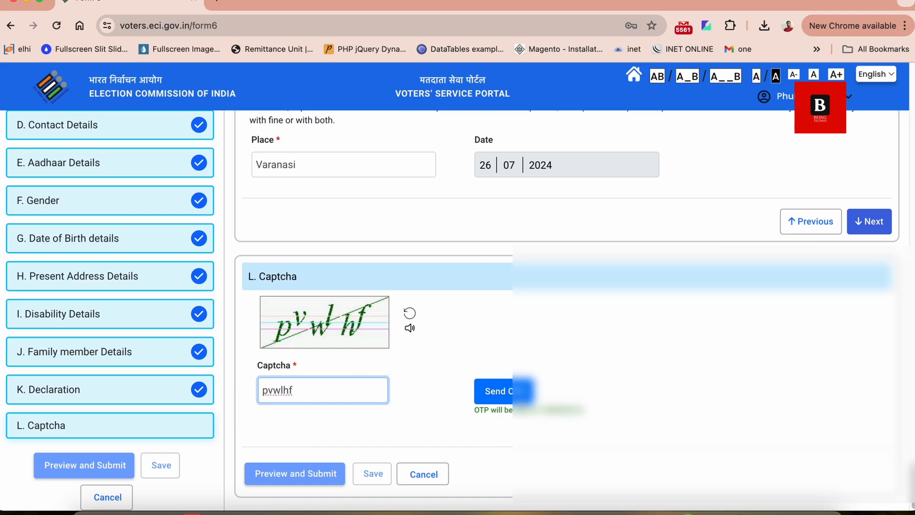
drag(544, 411, 586, 412)
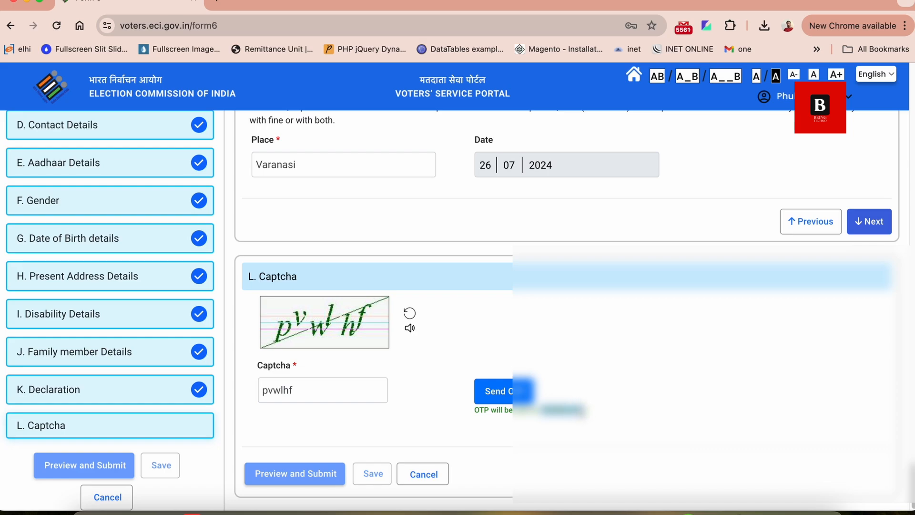
click(608, 416)
click(506, 400)
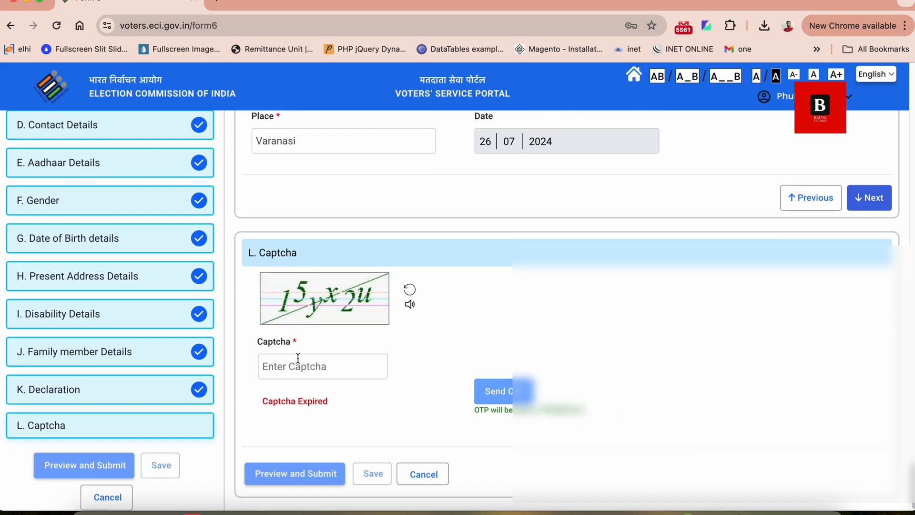
Enter the refreshed captcha, resend the OTP, and place the cursor in the Enter OTP field
click(324, 369)
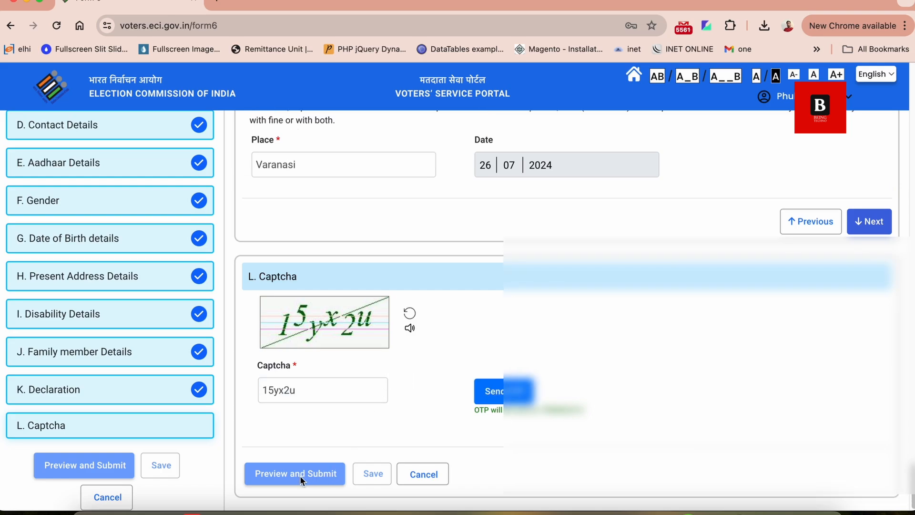
click(496, 391)
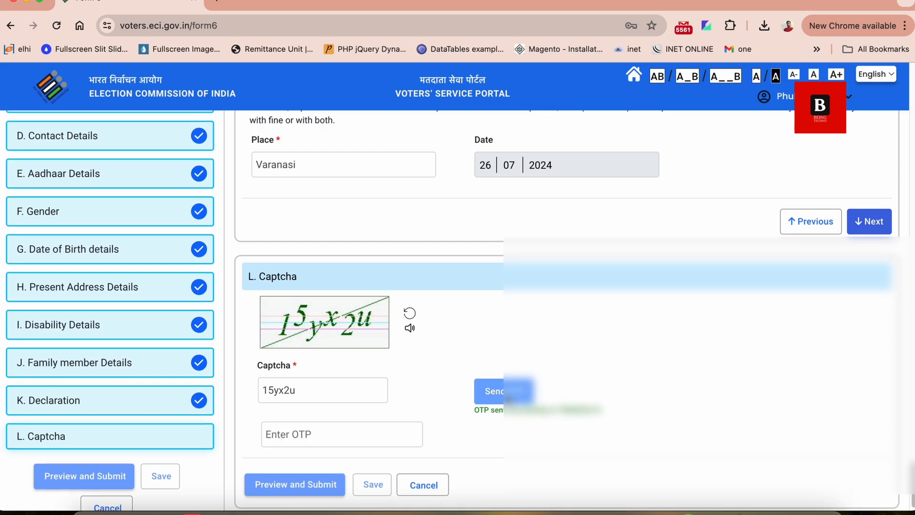
scroll(554, 401, down, 1)
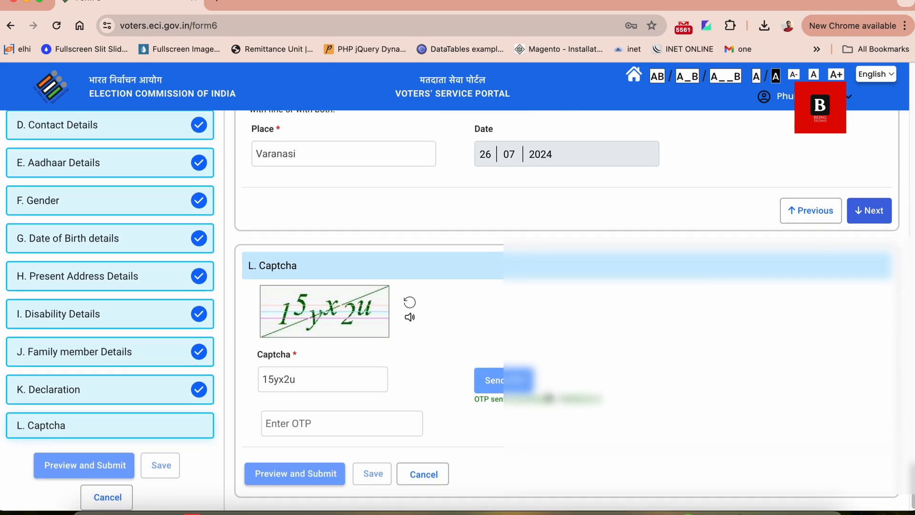
click(320, 427)
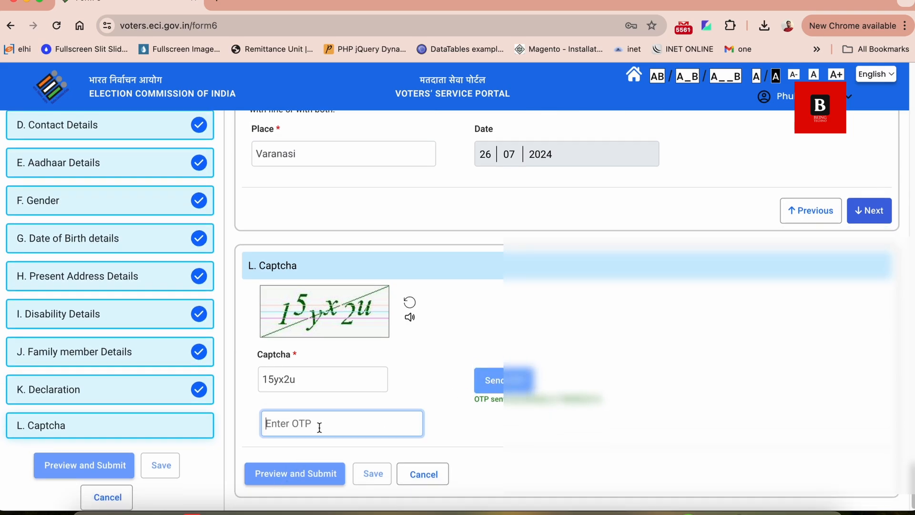